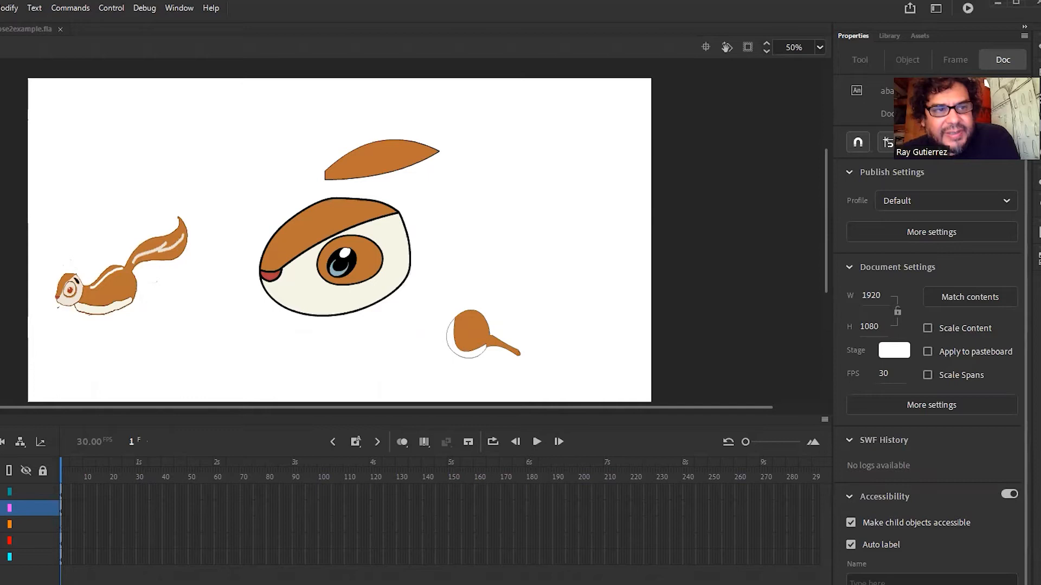
# Examine the reference squirrel drawing up close, from its head and body to its tail.
pyautogui.moveTo(49, 216); pyautogui.dragTo(212, 325)
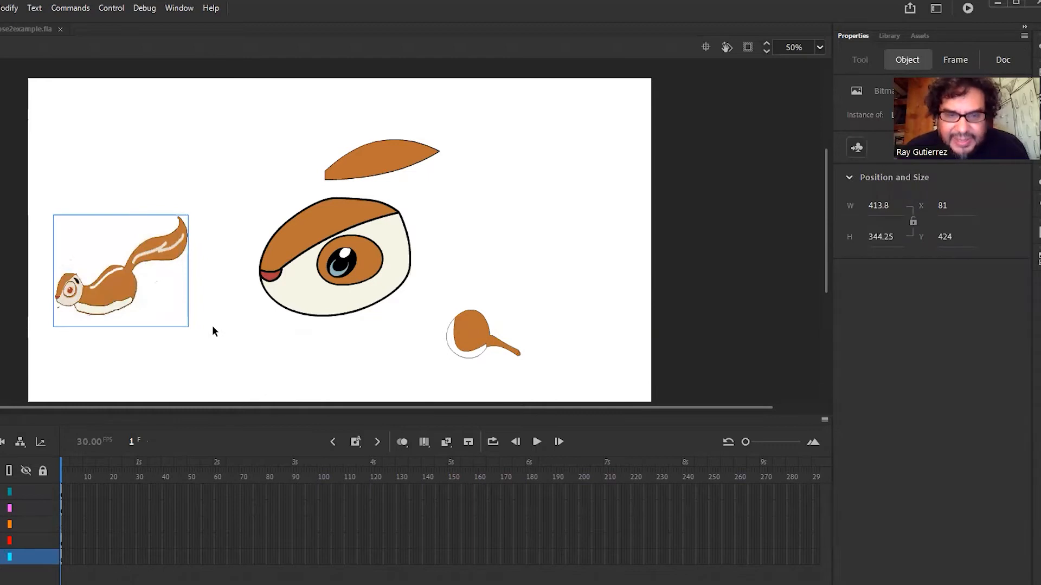
pyautogui.hotkey('ctrl', '=')
pyautogui.hotkey('ctrl', '=')
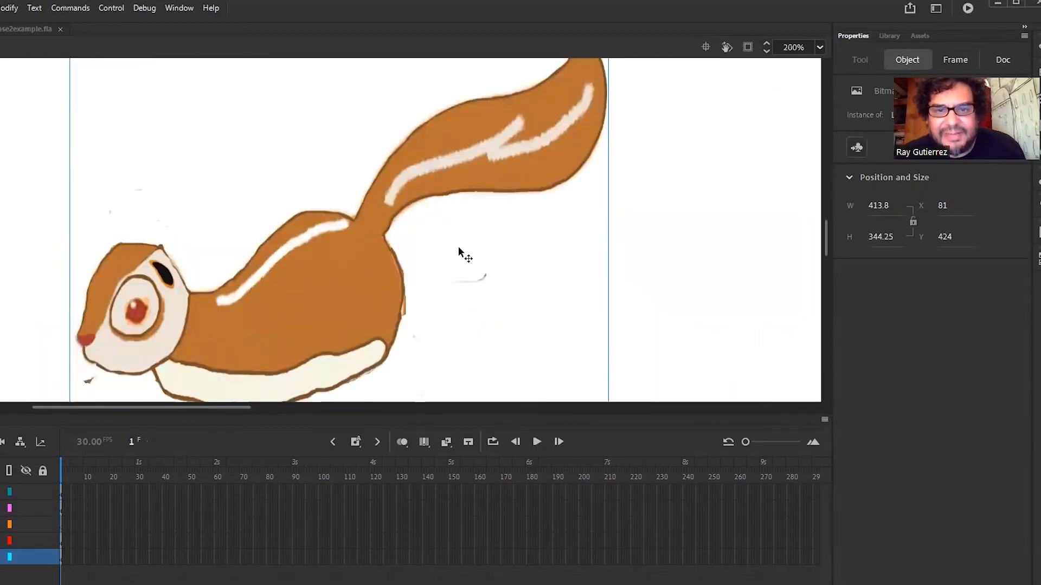
pyautogui.moveTo(824, 232); pyautogui.dragTo(825, 251)
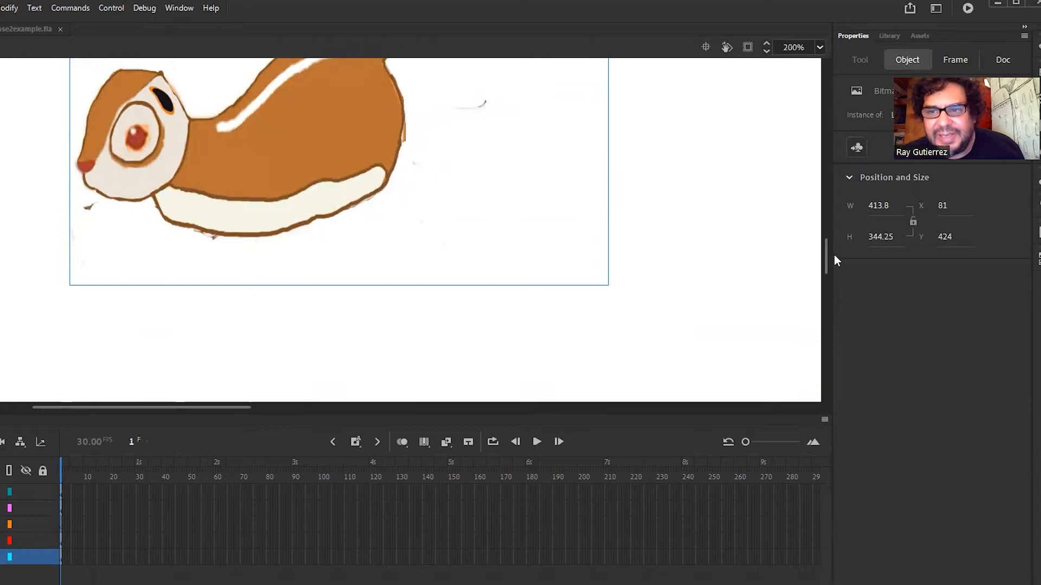
pyautogui.moveTo(826, 264); pyautogui.dragTo(837, 237)
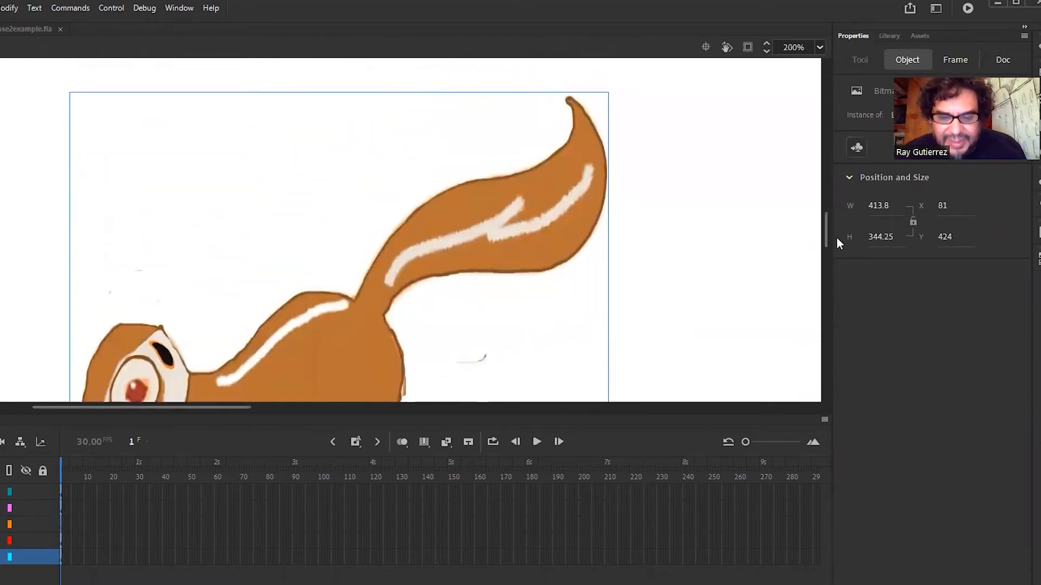
pyautogui.hotkey('ctrl', '1')
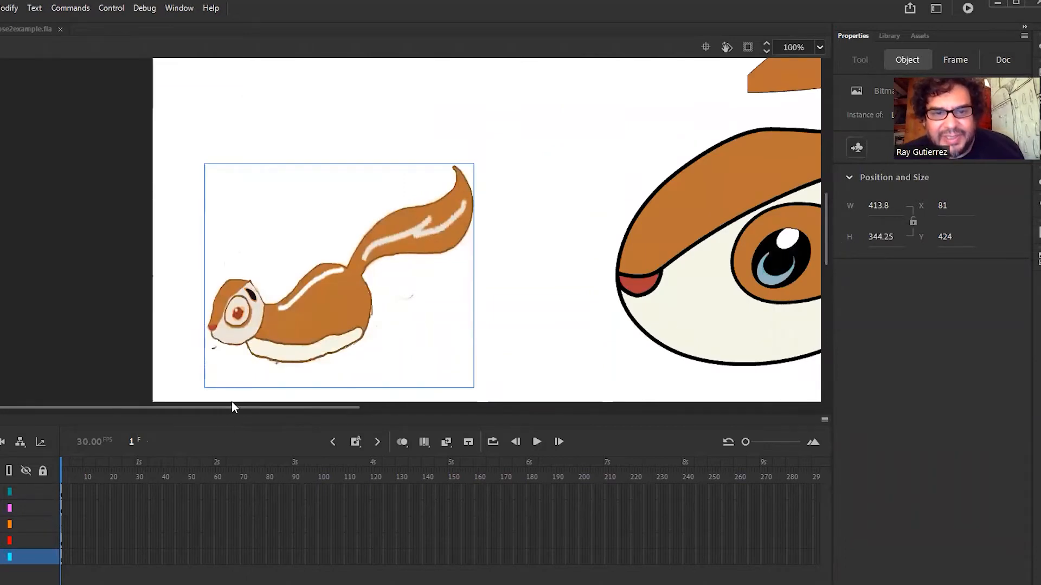
pyautogui.moveTo(232, 408); pyautogui.dragTo(356, 415)
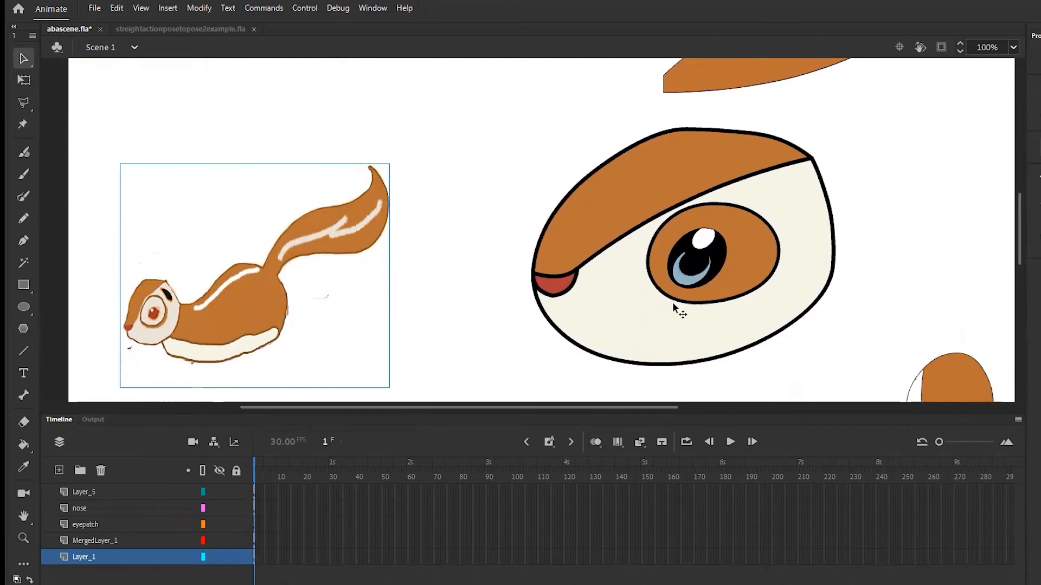
# Delete the loose orange ear shape above the large squirrel head.
pyautogui.moveTo(1018, 230); pyautogui.dragTo(1013, 197)
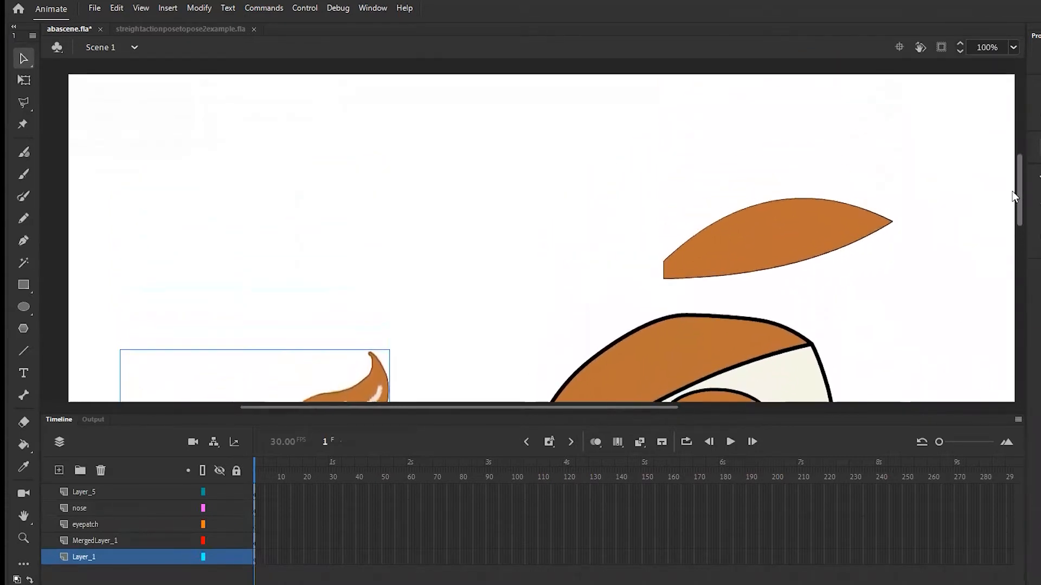
pyautogui.moveTo(618, 170); pyautogui.dragTo(906, 293)
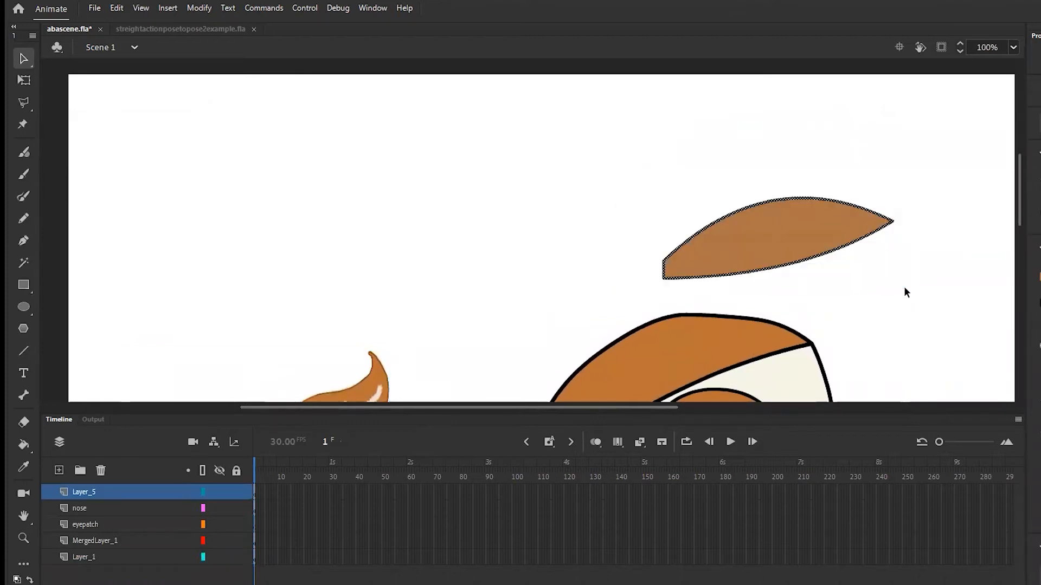
pyautogui.press('Delete')
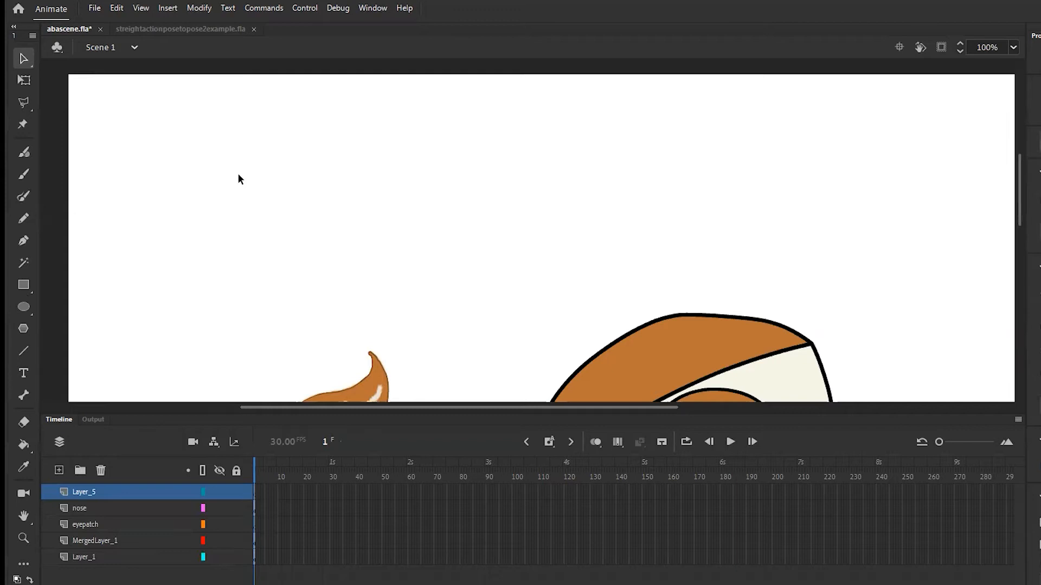
# Draw a very thin vertical rectangle above the reference squirrel, and set the Rectangle tool's stroke to a solid line of size 5.
pyautogui.click(24, 286)
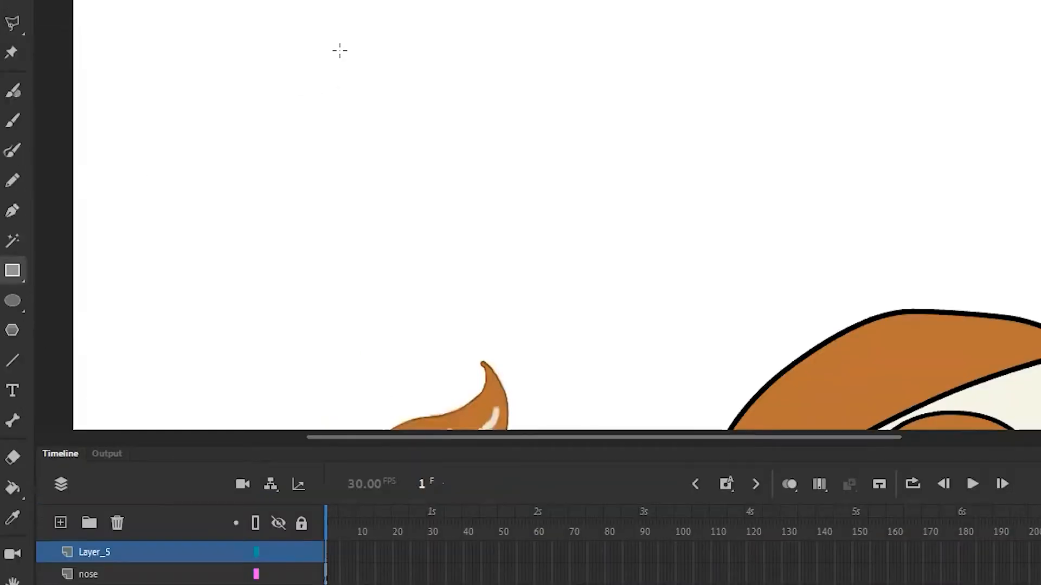
pyautogui.moveTo(330, 54); pyautogui.dragTo(327, 140)
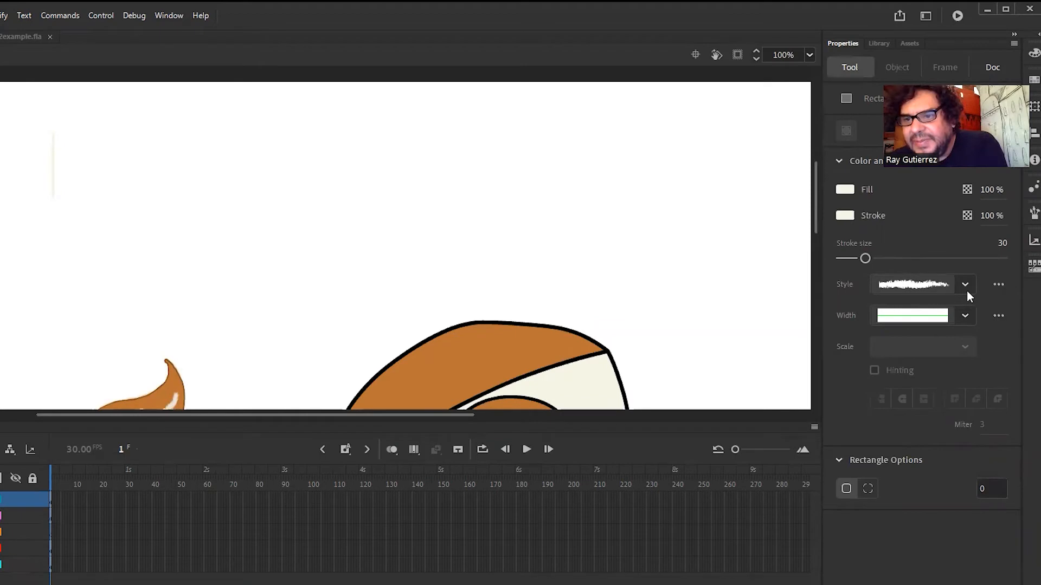
pyautogui.click(968, 283)
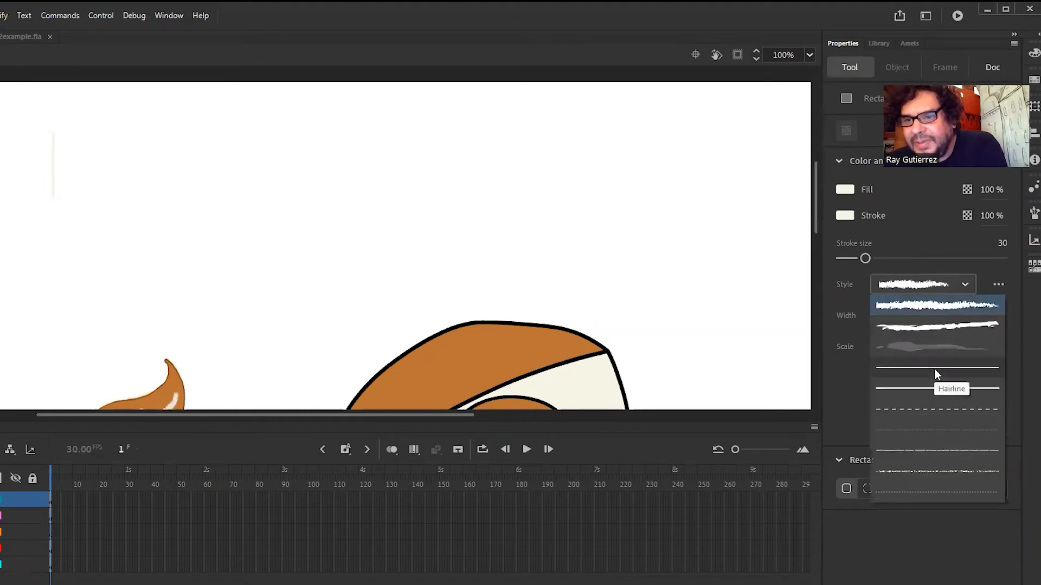
pyautogui.click(935, 393)
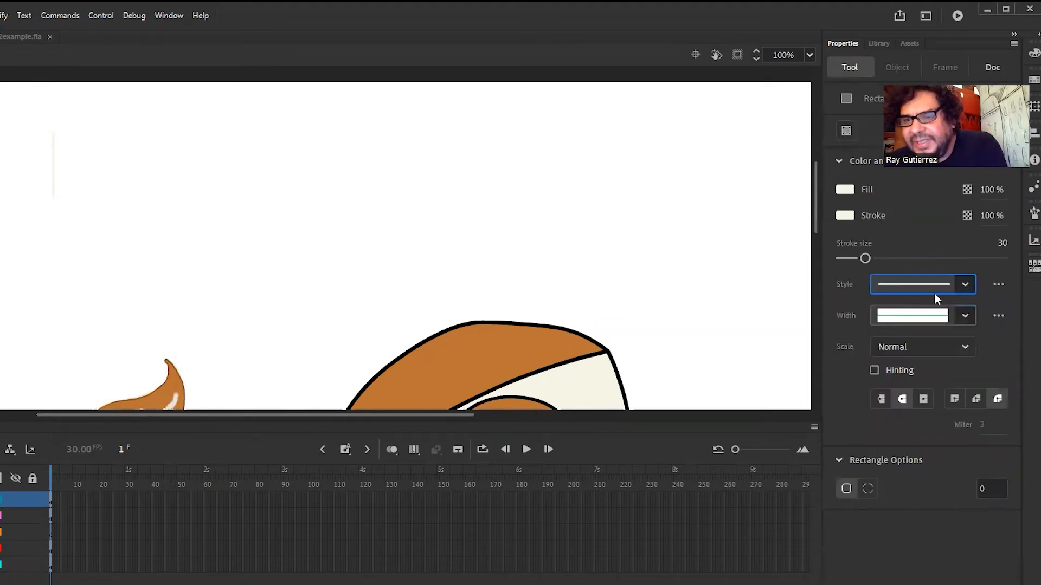
pyautogui.moveTo(865, 258); pyautogui.dragTo(845, 263)
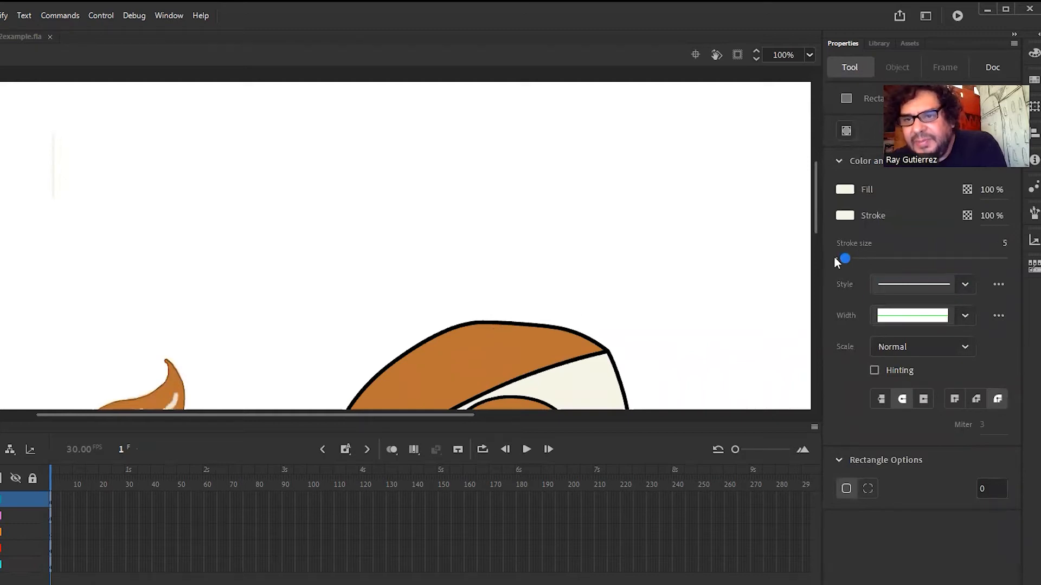
# Set the Rectangle tool's stroke colour to black, #000000.
pyautogui.scroll(-3, 633, 209)
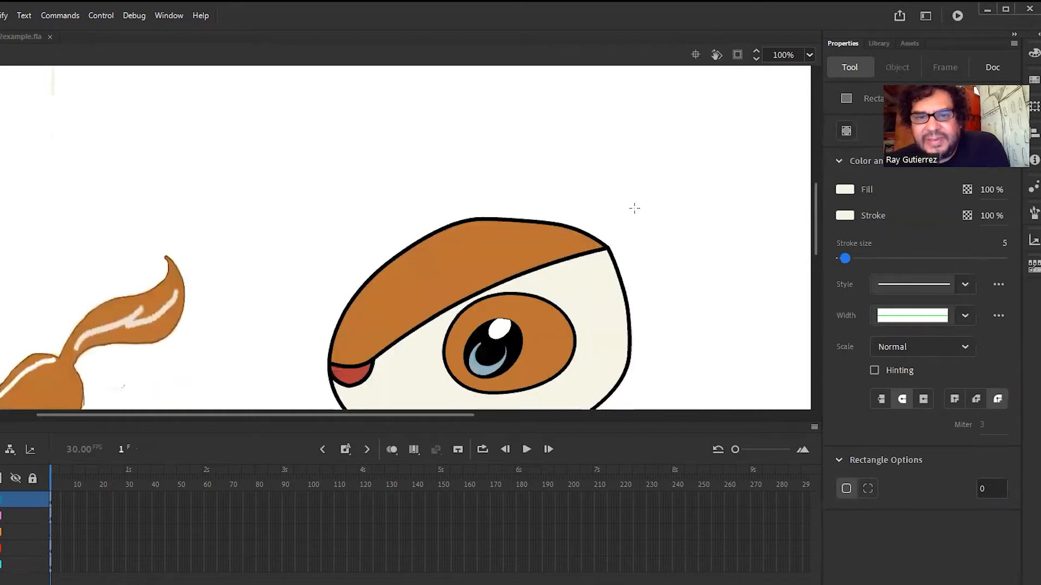
pyautogui.scroll(3, 634, 208)
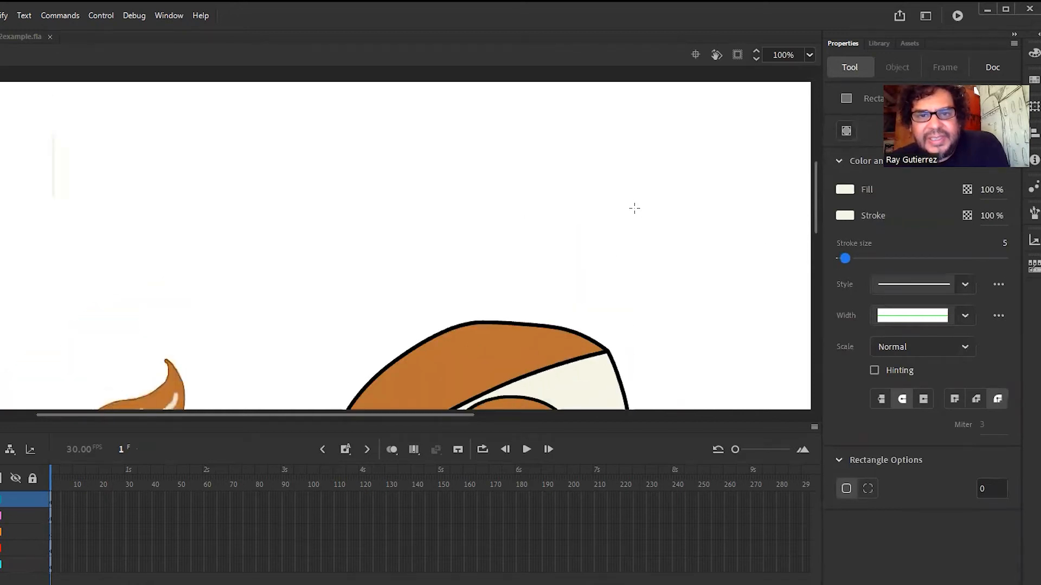
pyautogui.scroll(-3, 635, 208)
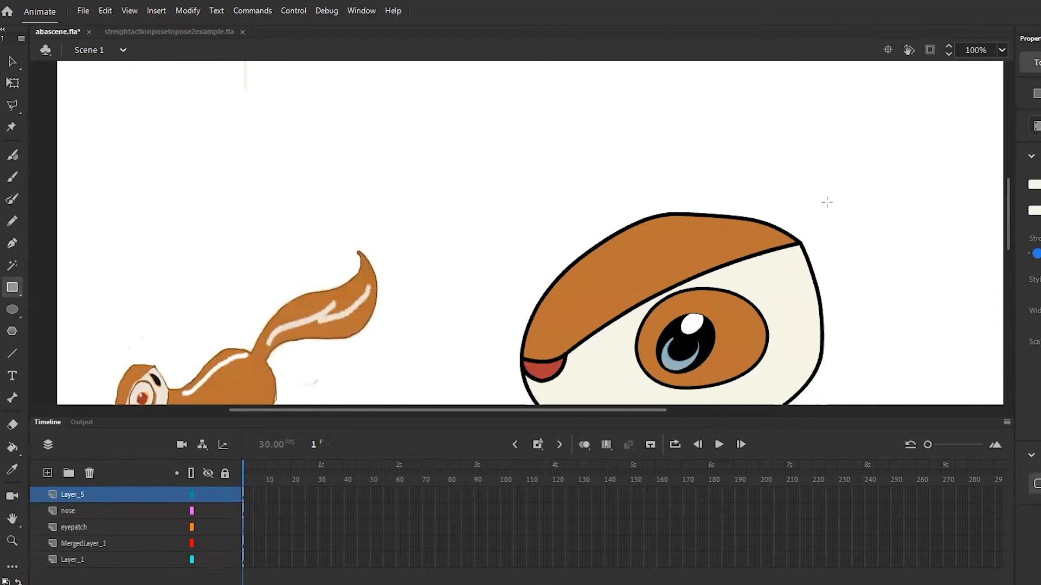
pyautogui.hotkey('ctrl', '-')
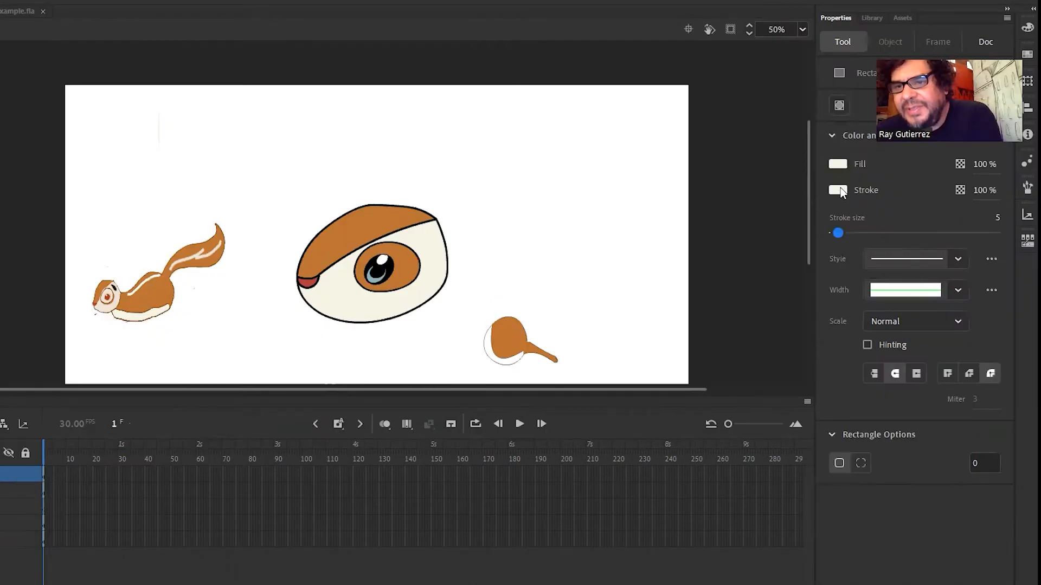
pyautogui.click(838, 190)
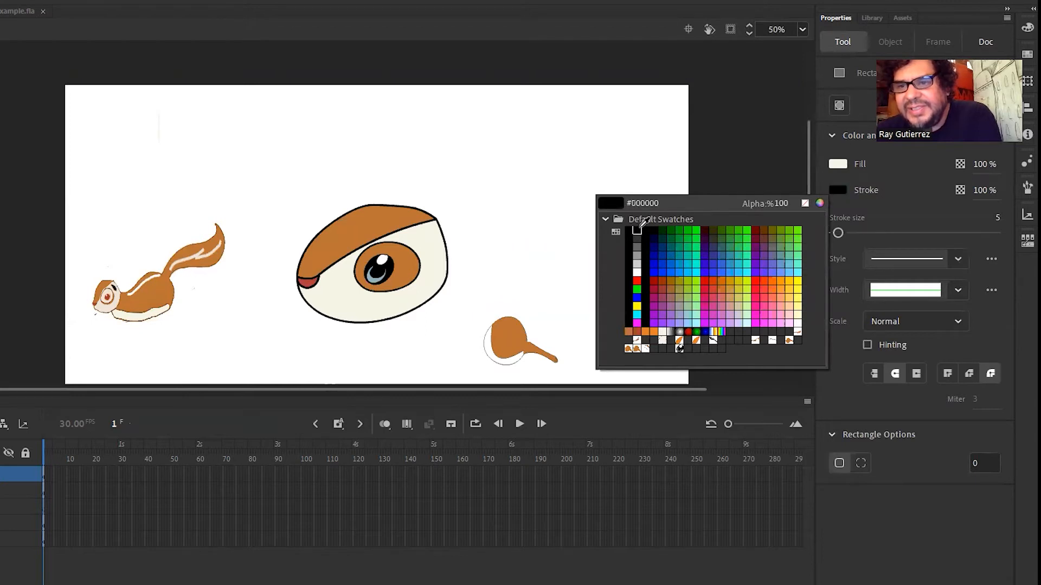
pyautogui.click(640, 228)
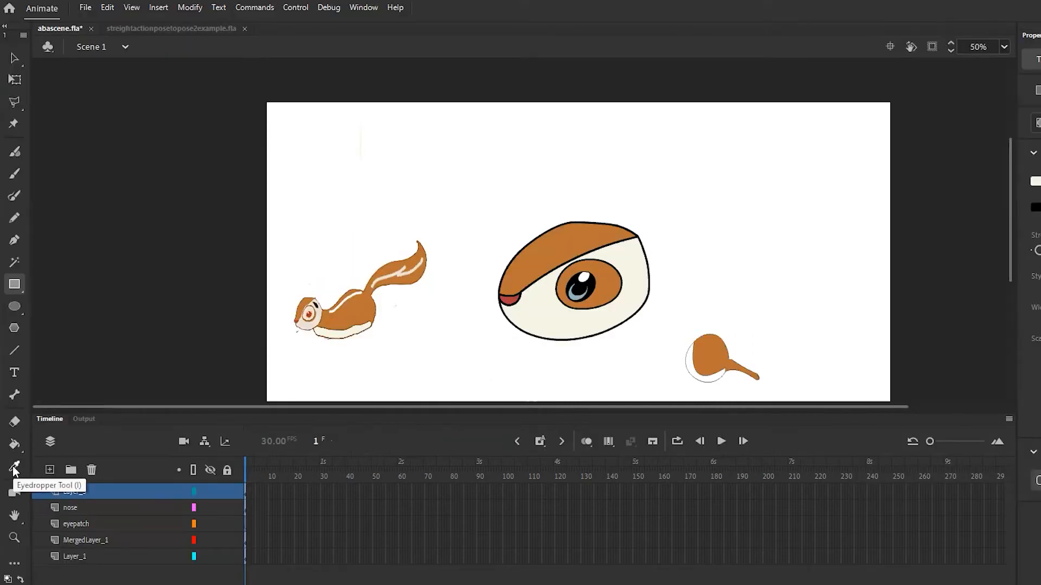
# Sample the reference squirrel's orange body colour as the fill and draw a tall rectangle to the right of the large head.
pyautogui.click(14, 468)
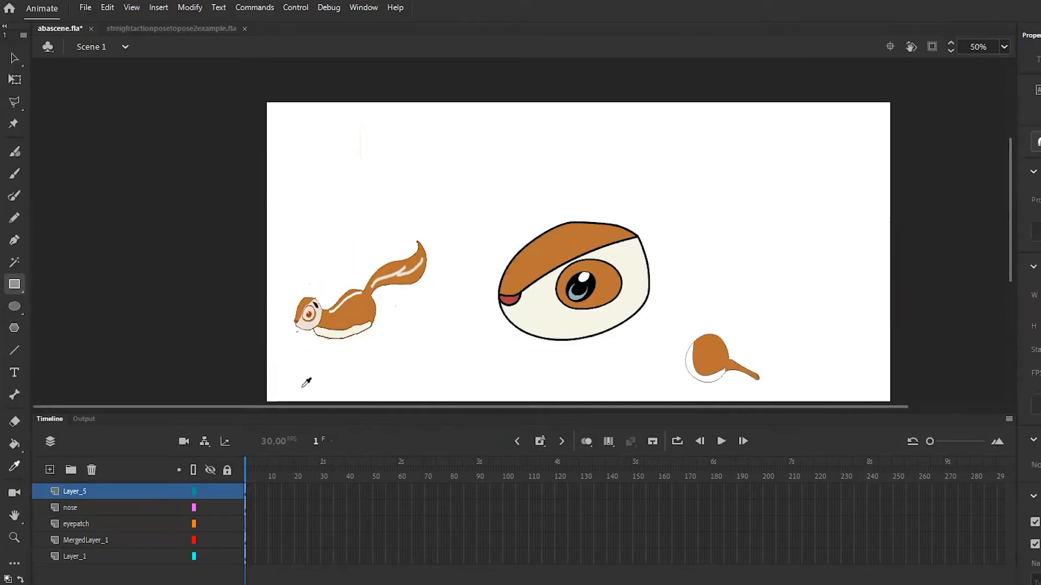
pyautogui.click(348, 312)
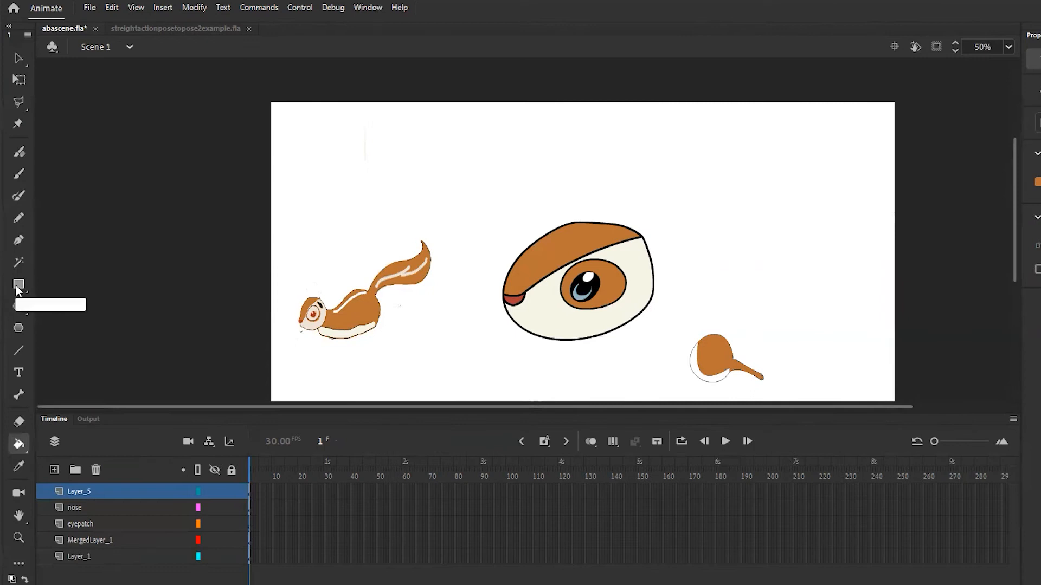
pyautogui.click(18, 286)
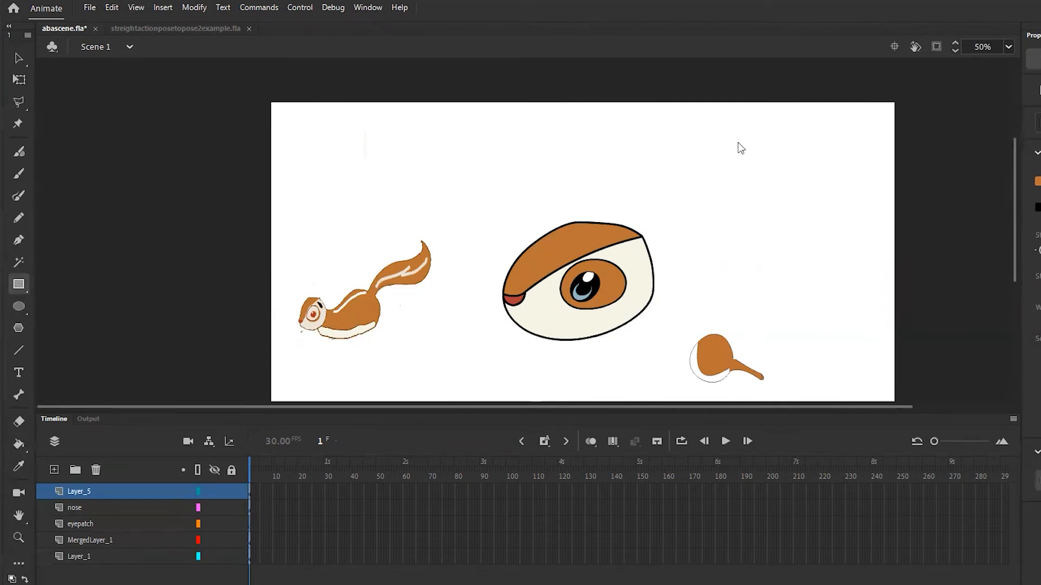
pyautogui.moveTo(741, 132)
pyautogui.mouseDown()
pyautogui.moveTo(749, 276)
pyautogui.moveTo(799, 288)
pyautogui.mouseUp()
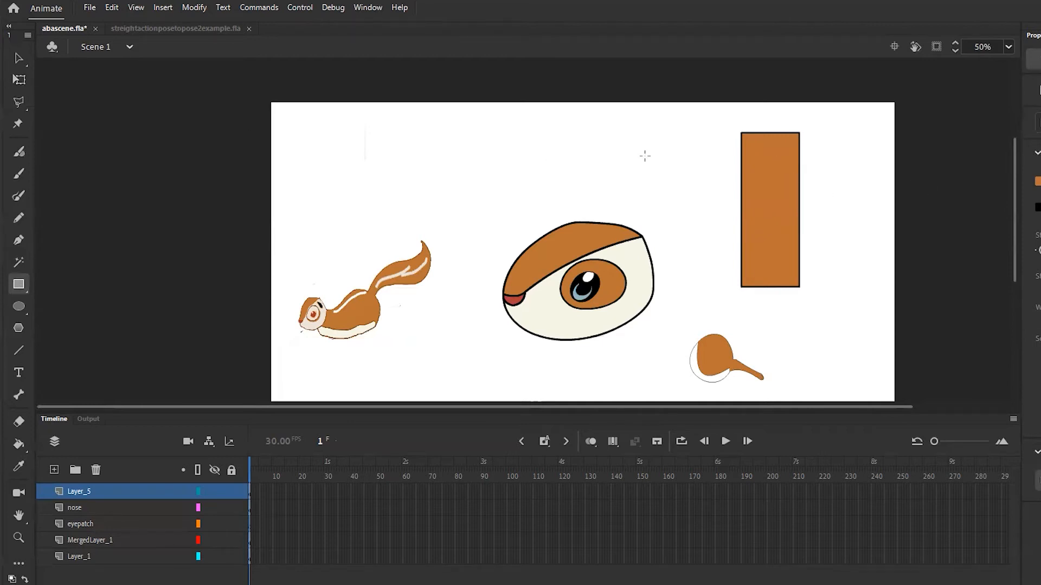
# Taper the orange rectangle by pulling its top corners inward, and bow both long sides outward.
pyautogui.click(19, 61)
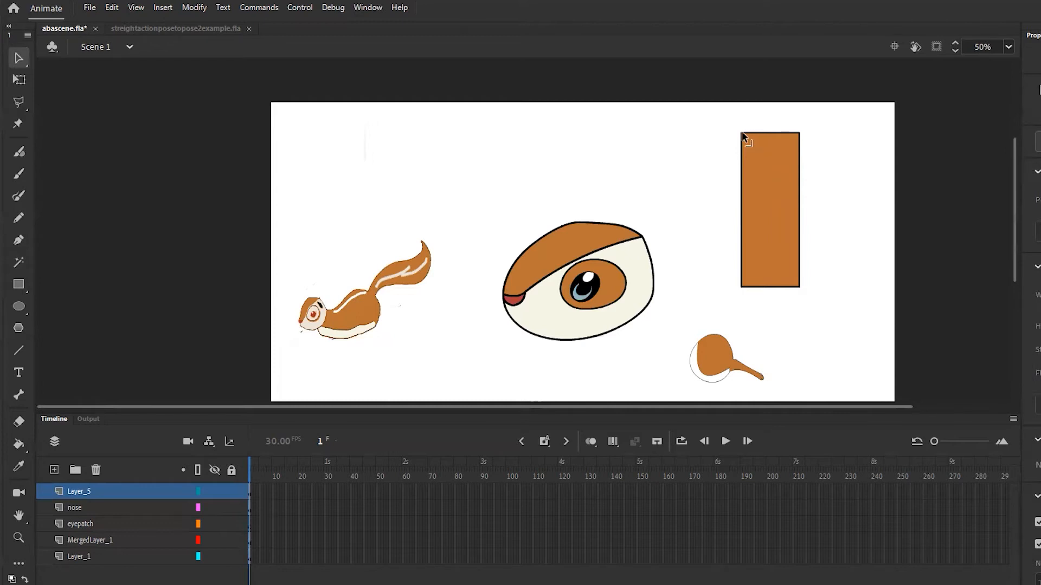
pyautogui.moveTo(742, 133); pyautogui.dragTo(756, 133)
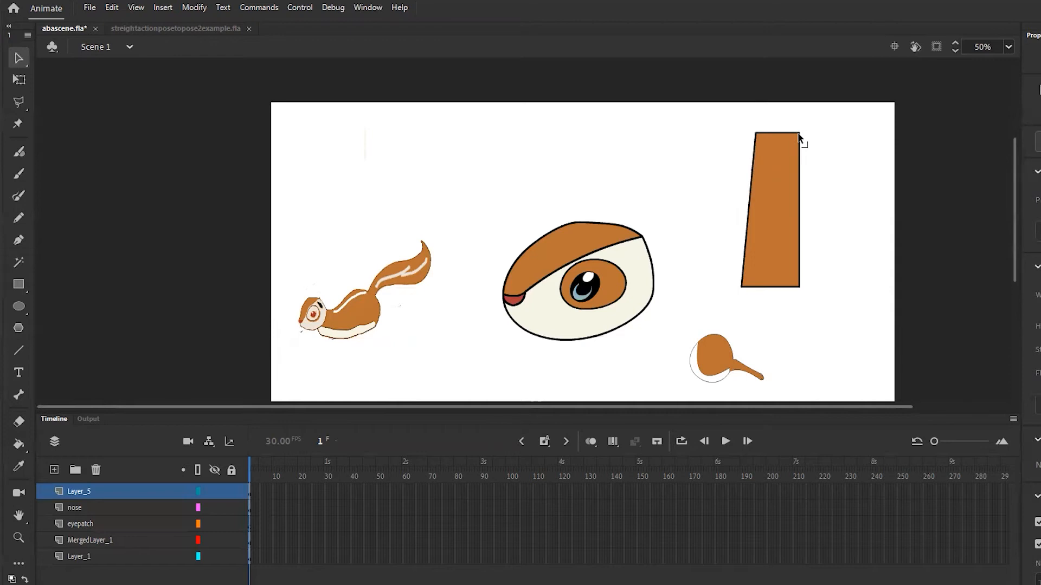
pyautogui.moveTo(797, 134); pyautogui.dragTo(787, 133)
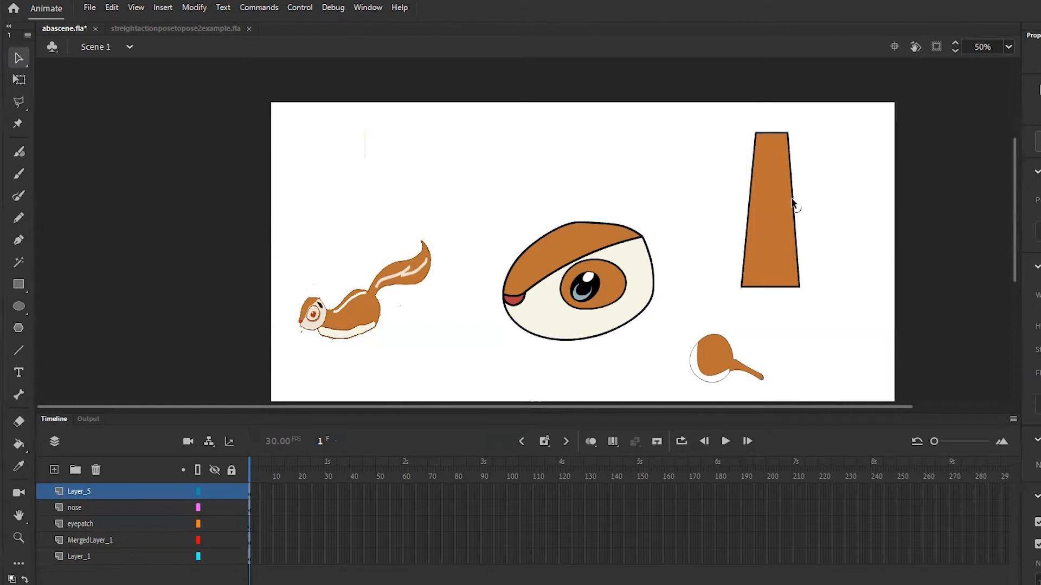
pyautogui.moveTo(793, 200); pyautogui.dragTo(738, 206)
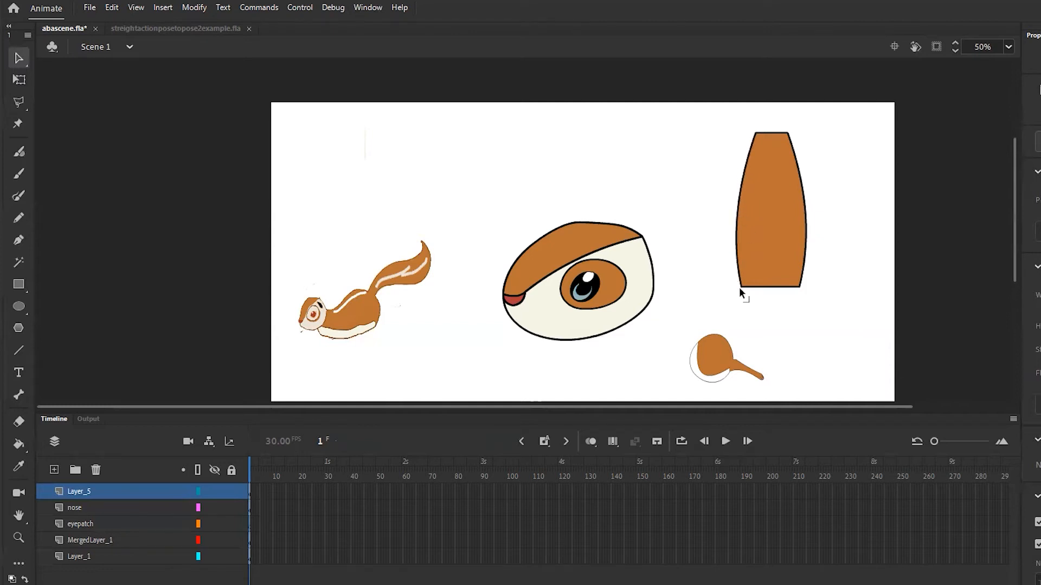
# Narrow the base of the orange shape and bring its top corners together into a point to form an ear.
pyautogui.moveTo(739, 289); pyautogui.dragTo(754, 289)
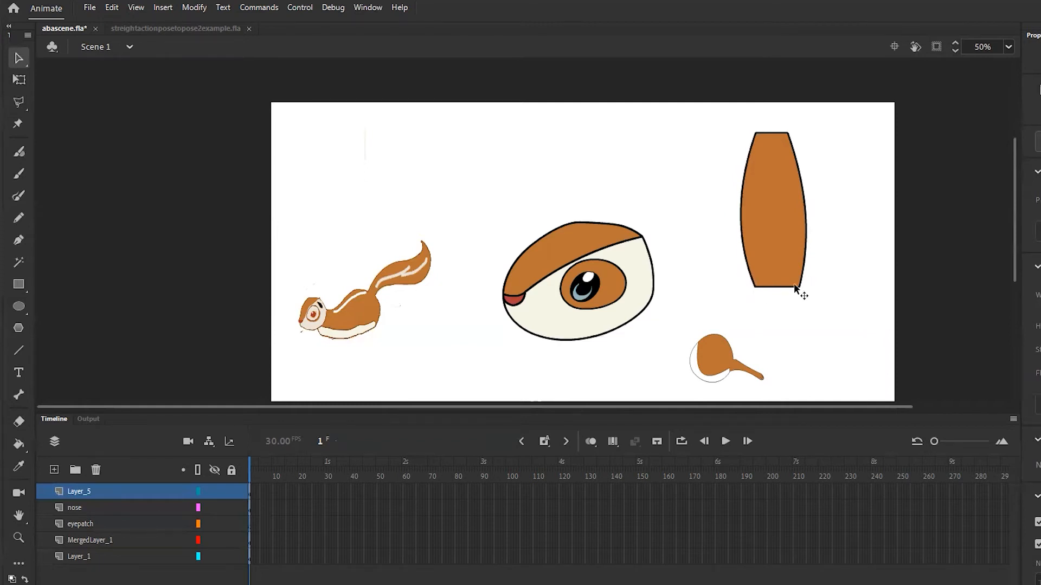
pyautogui.moveTo(798, 286); pyautogui.dragTo(788, 288)
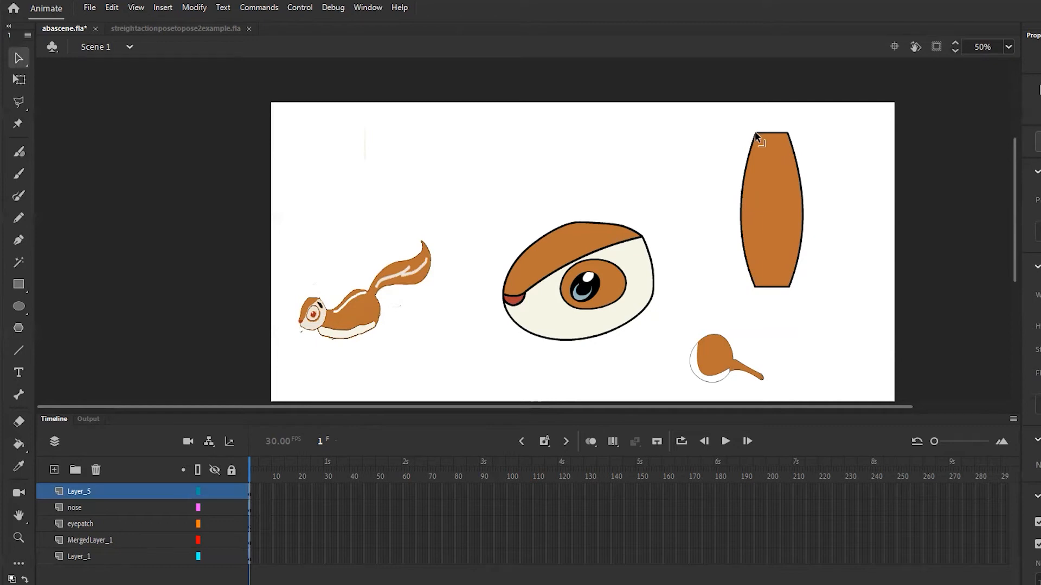
pyautogui.moveTo(756, 132); pyautogui.dragTo(770, 133)
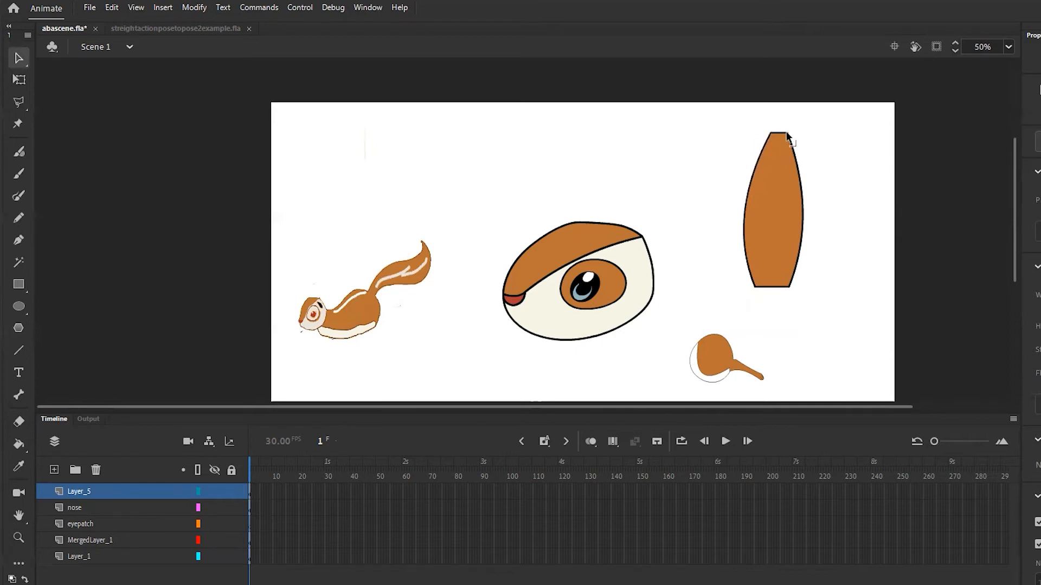
pyautogui.moveTo(786, 132); pyautogui.dragTo(774, 132)
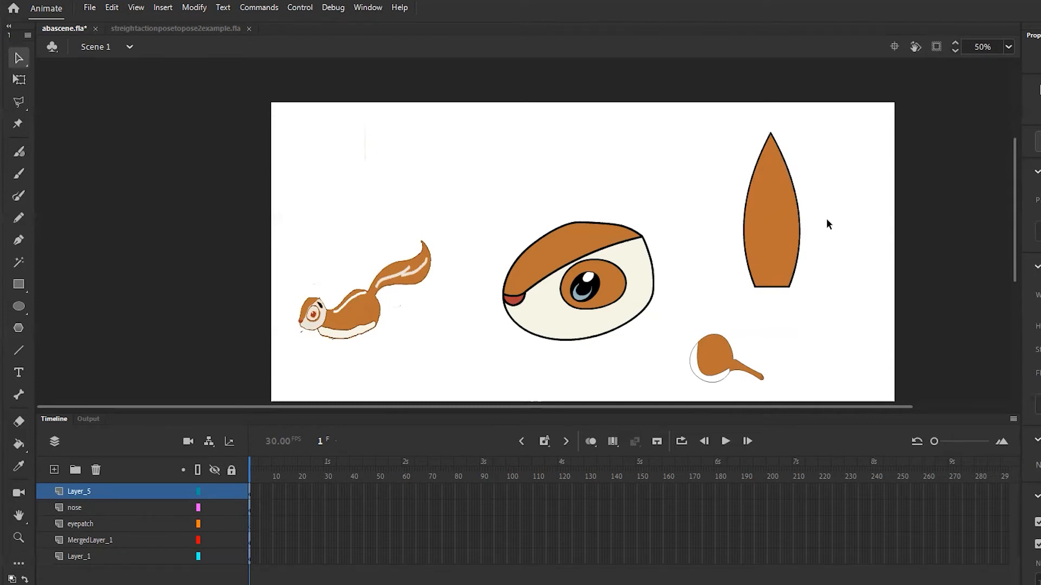
pyautogui.hotkey('ctrl', '=')
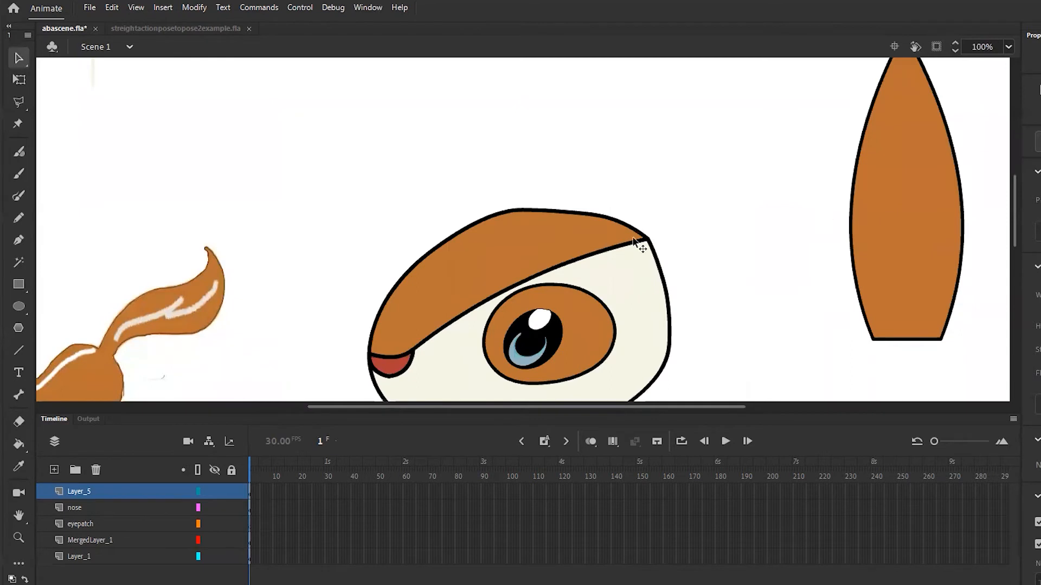
pyautogui.moveTo(514, 407); pyautogui.dragTo(588, 423)
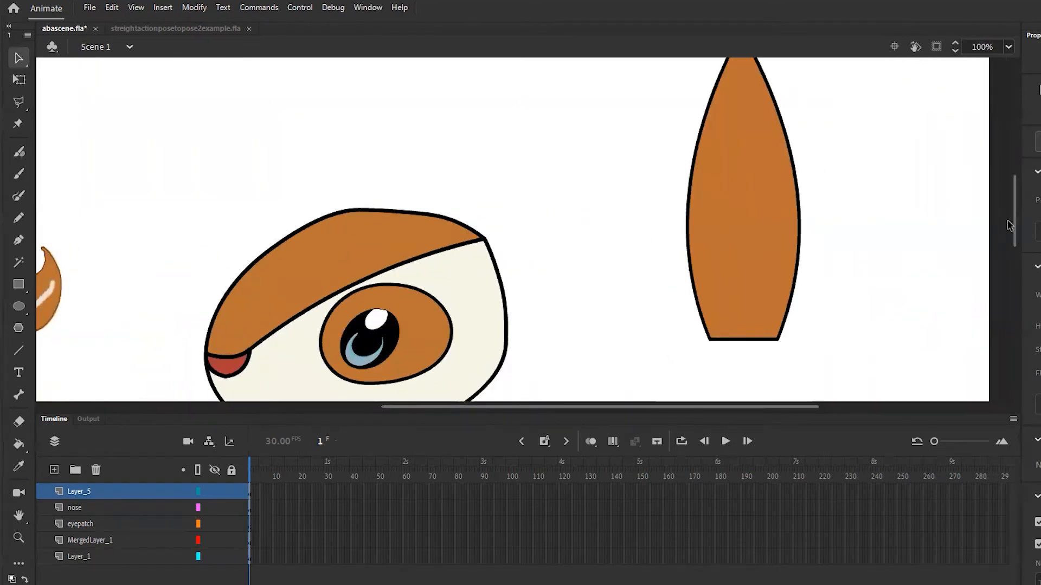
pyautogui.moveTo(1015, 223); pyautogui.dragTo(1017, 217)
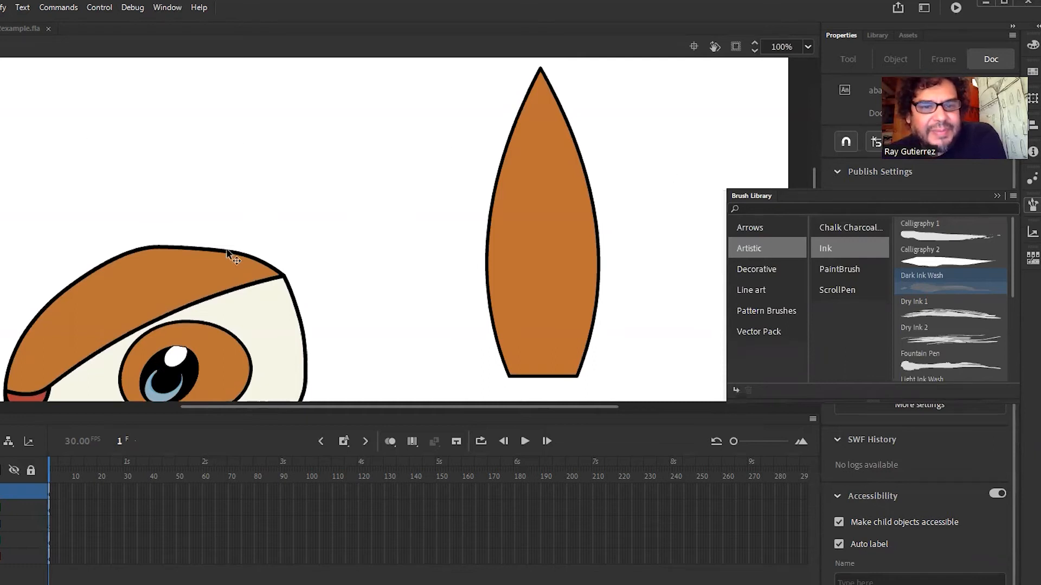
# Examine the reference squirrel's pale highlight strokes on the body and tail, and compare them with the large head and new ear.
pyautogui.moveTo(330, 408); pyautogui.dragTo(265, 426)
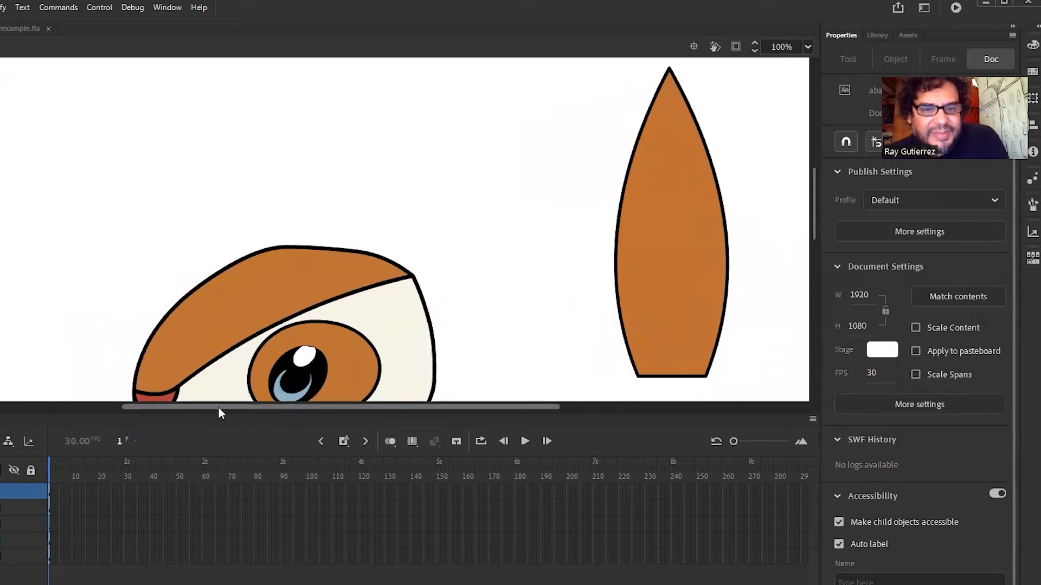
pyautogui.moveTo(223, 409); pyautogui.dragTo(170, 422)
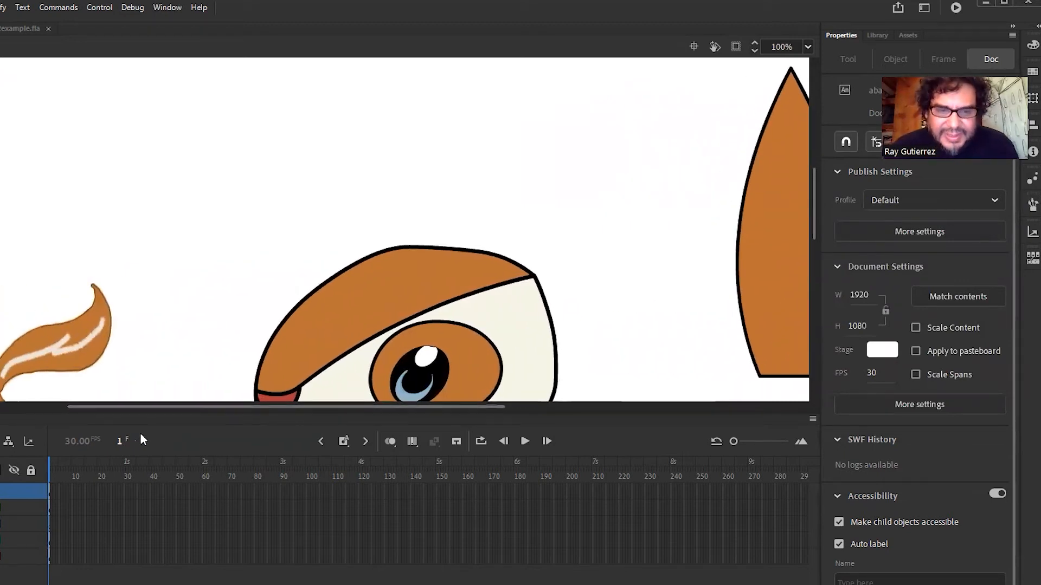
pyautogui.hotkey('ctrl', '=')
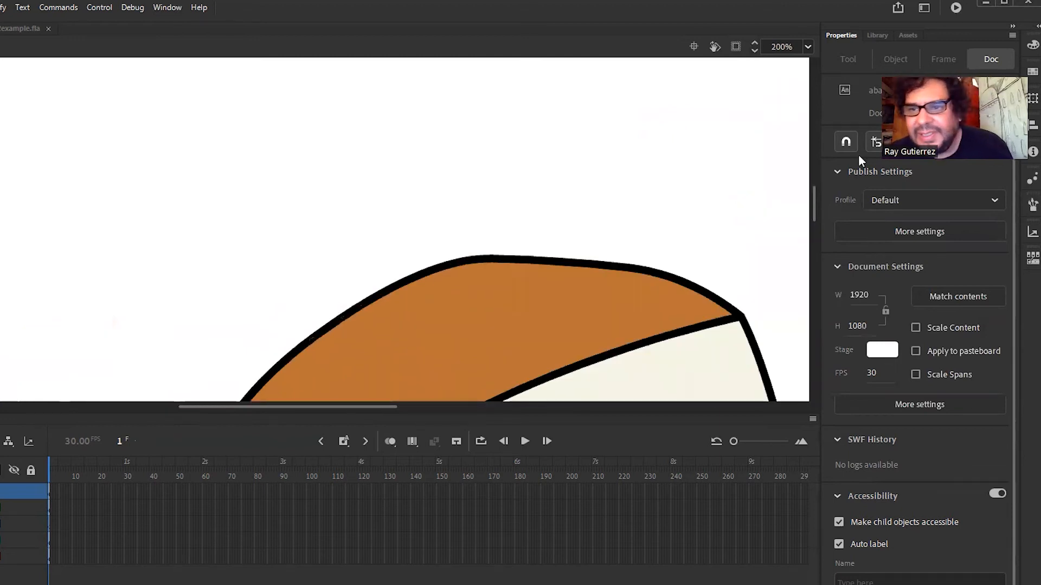
pyautogui.moveTo(815, 208); pyautogui.dragTo(801, 248)
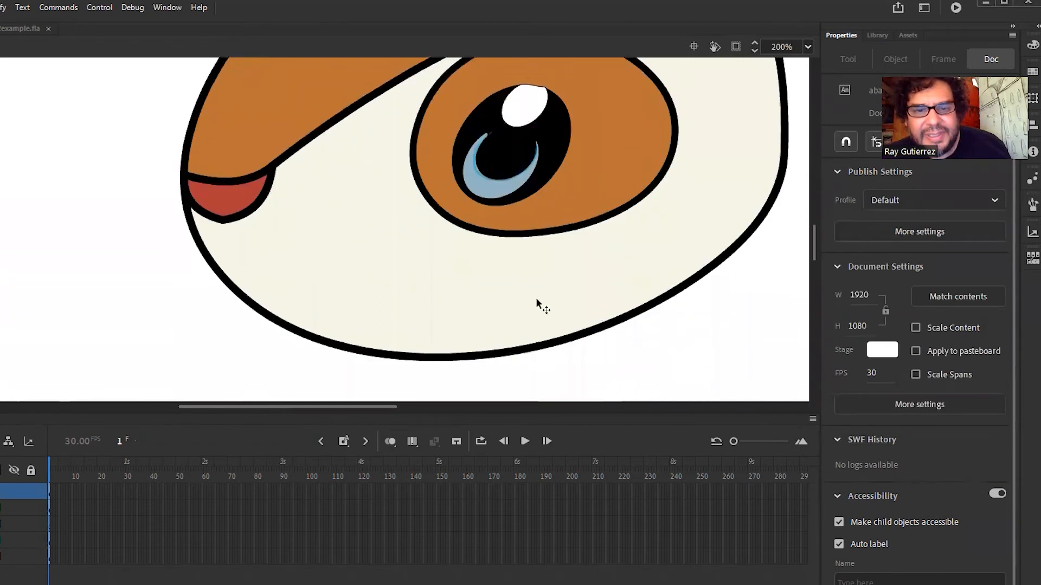
pyautogui.moveTo(391, 406); pyautogui.dragTo(262, 405)
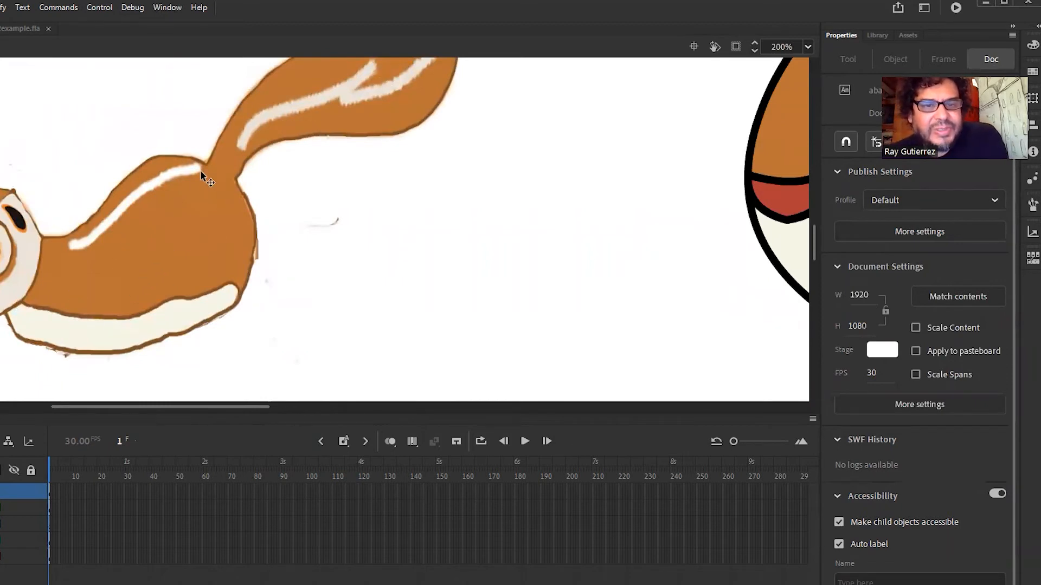
pyautogui.moveTo(228, 410); pyautogui.dragTo(355, 412)
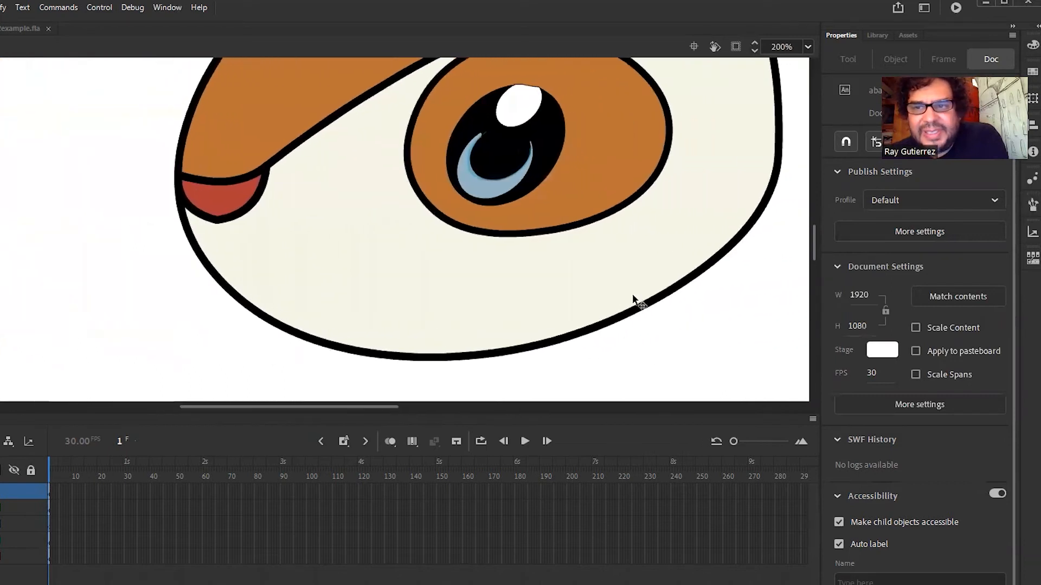
pyautogui.moveTo(812, 251); pyautogui.dragTo(831, 217)
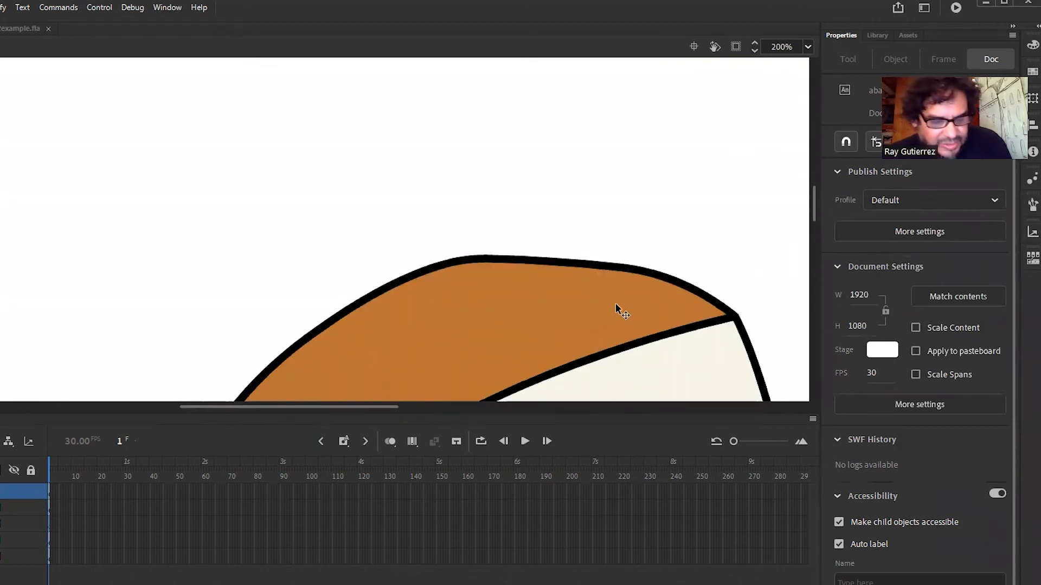
pyautogui.hotkey('ctrl', '-')
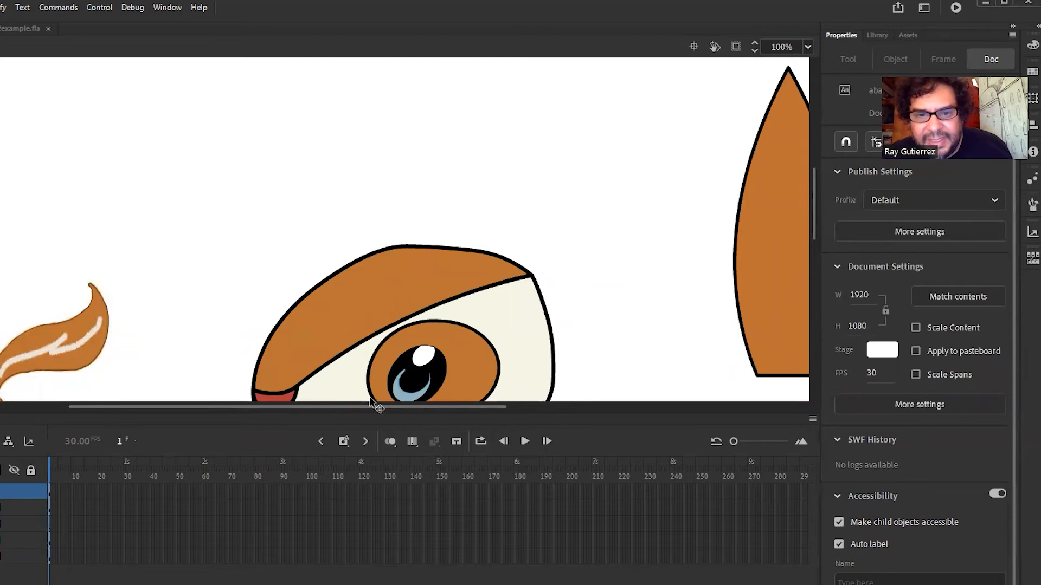
pyautogui.moveTo(368, 406); pyautogui.dragTo(447, 410)
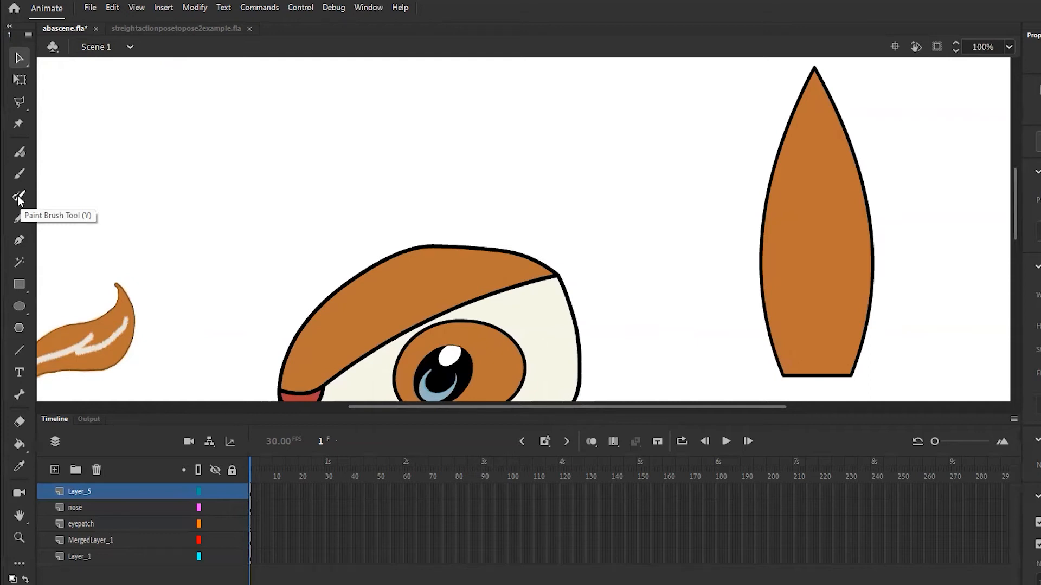
# Try a short black Paint Brush stroke, size 5, inside the upper part of the ear, and undo it.
pyautogui.click(18, 198)
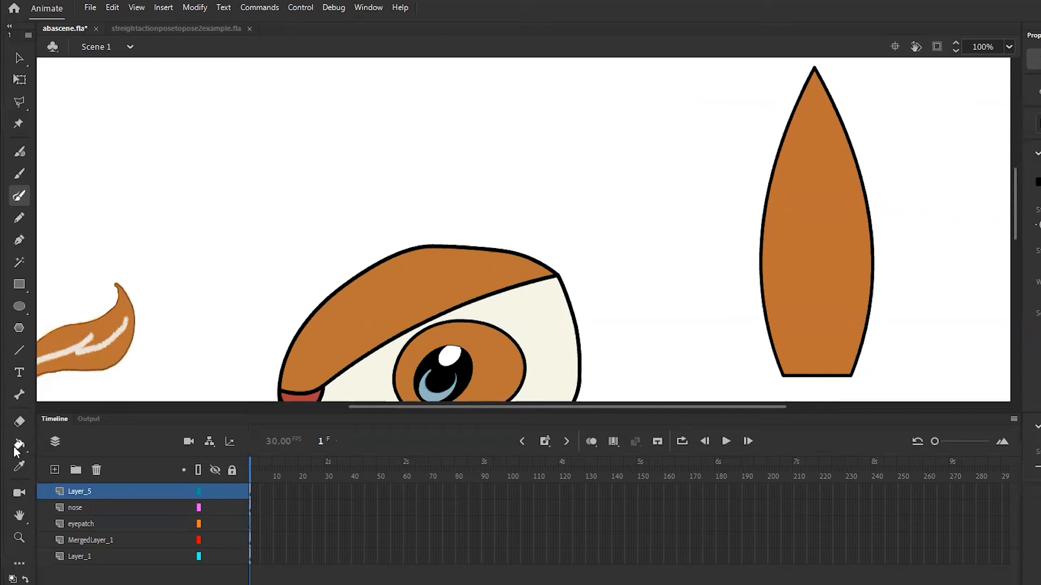
pyautogui.click(22, 564)
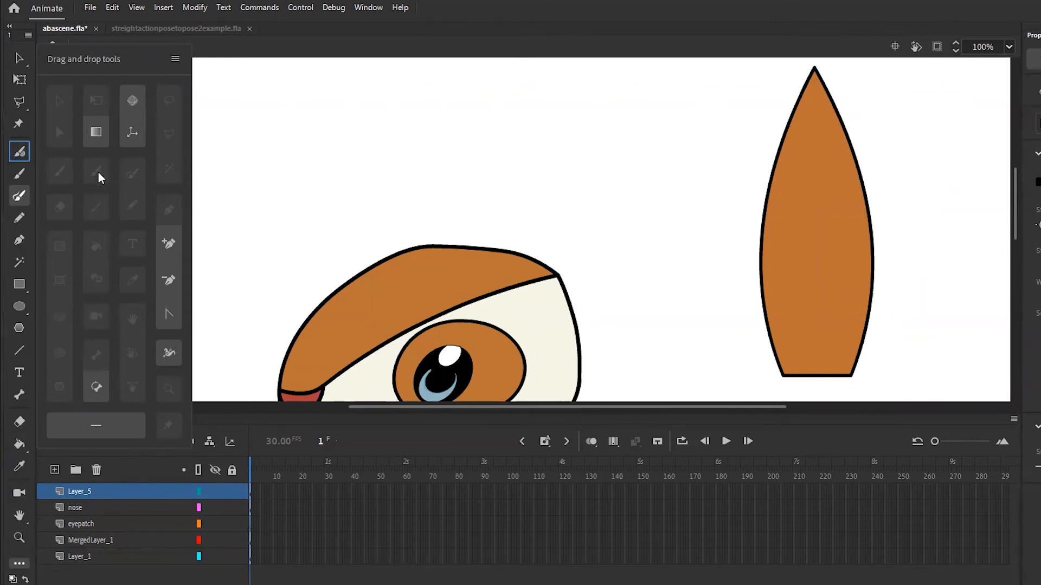
pyautogui.click(20, 565)
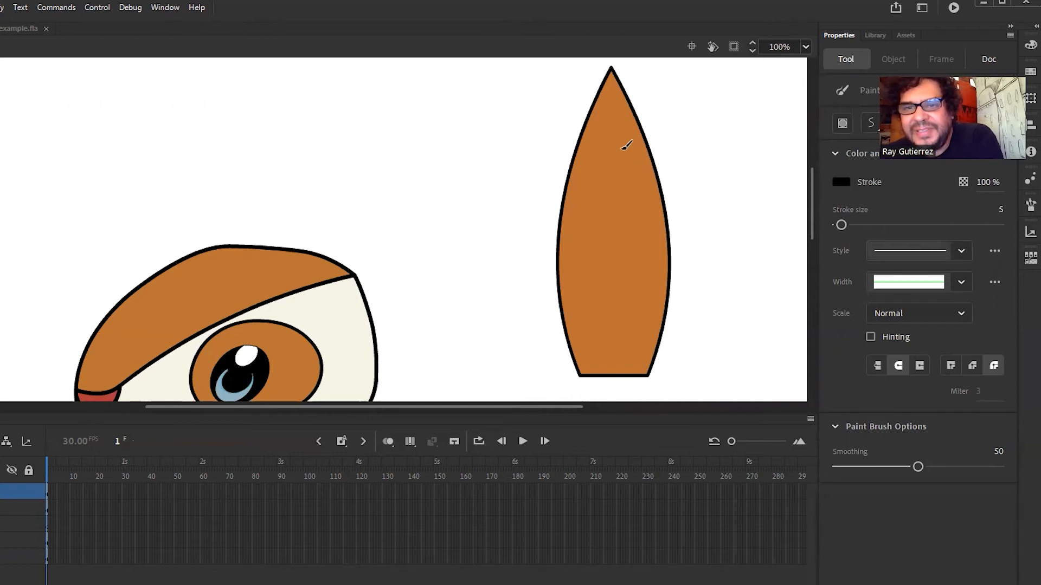
pyautogui.moveTo(622, 151); pyautogui.dragTo(614, 185)
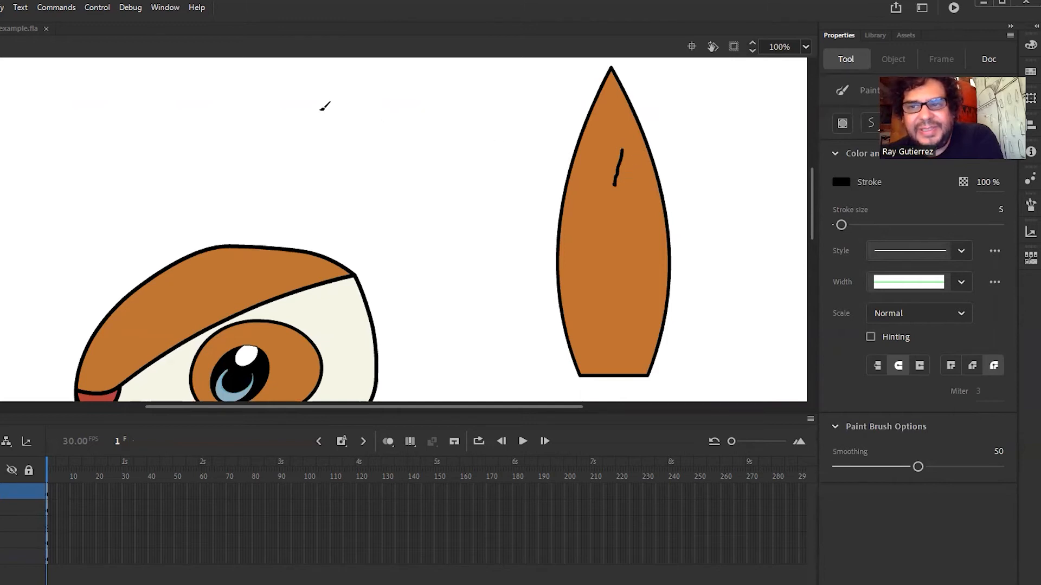
pyautogui.click(0, 8)
pyautogui.click(6, 24)
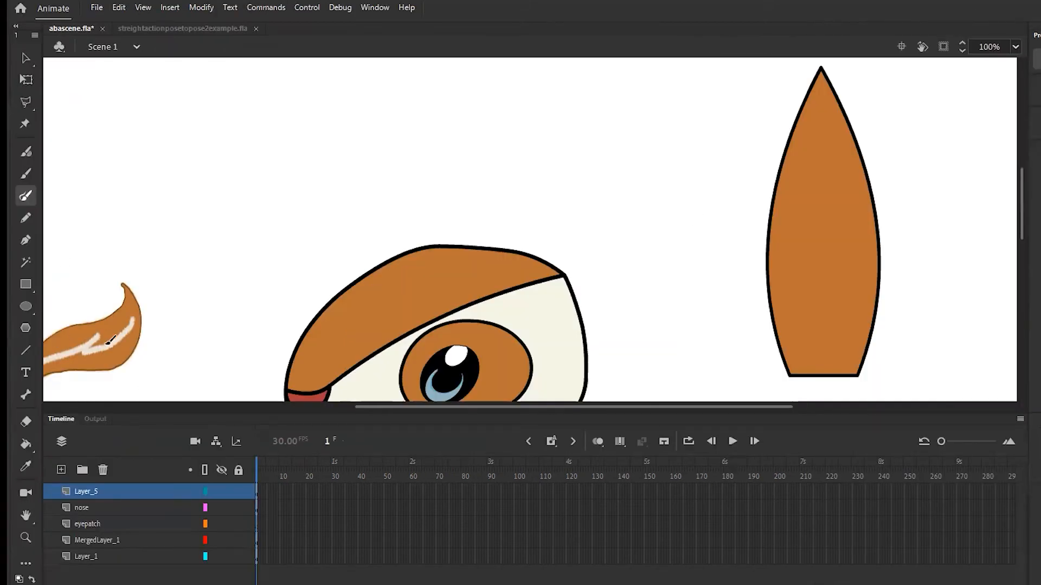
# Sample the pale highlight colour on the reference squirrel's tail, and replace it with the large head's cream colour as the fill.
pyautogui.click(27, 469)
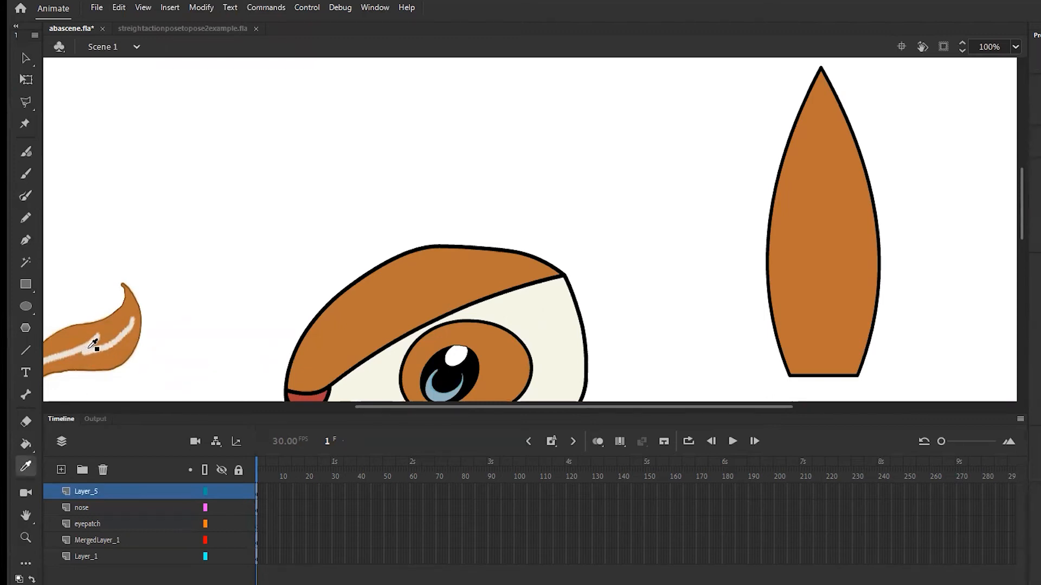
pyautogui.click(94, 345)
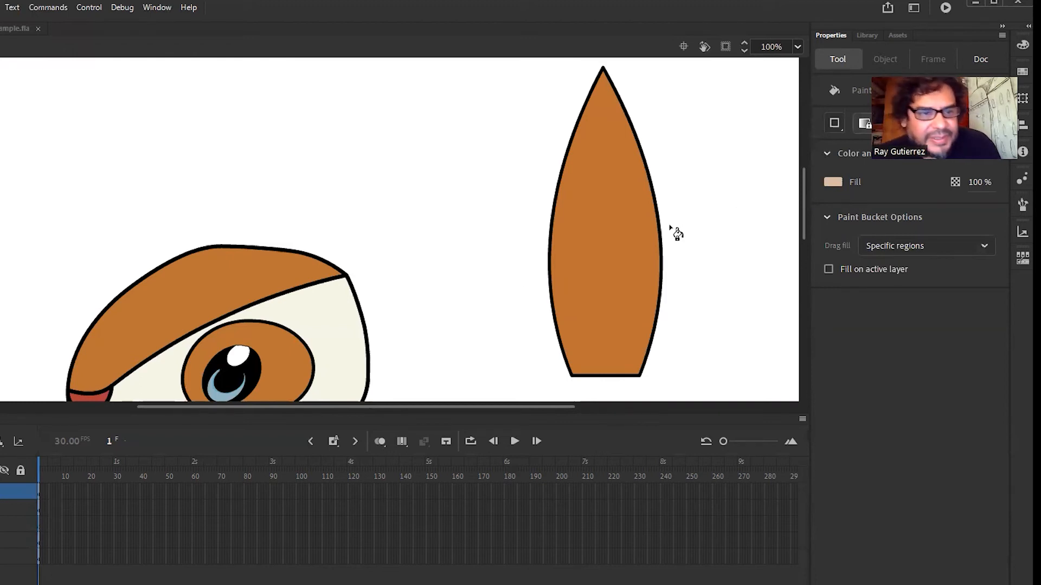
pyautogui.hotkey('ctrl', '=')
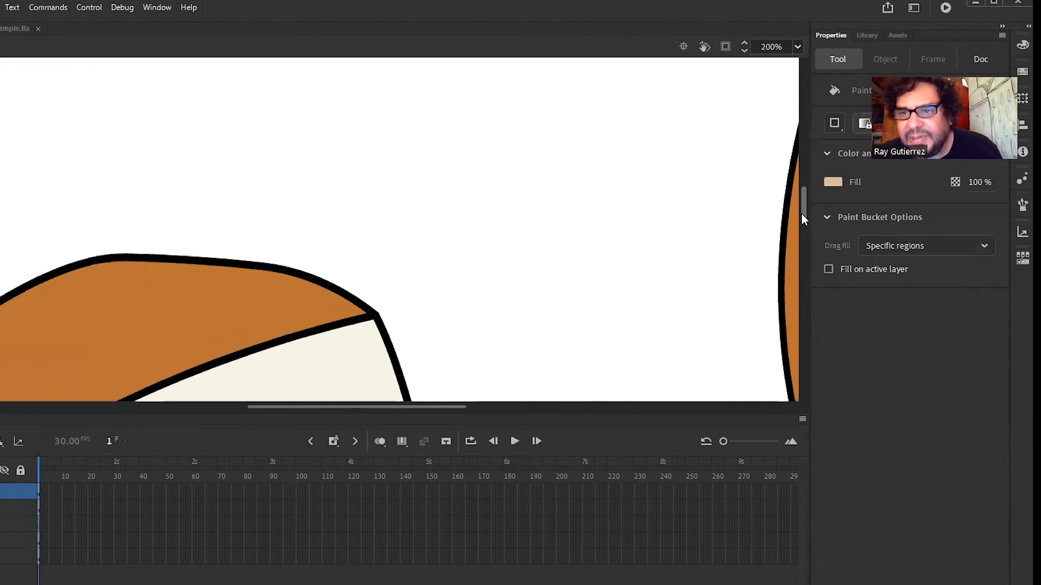
pyautogui.moveTo(803, 207); pyautogui.dragTo(792, 249)
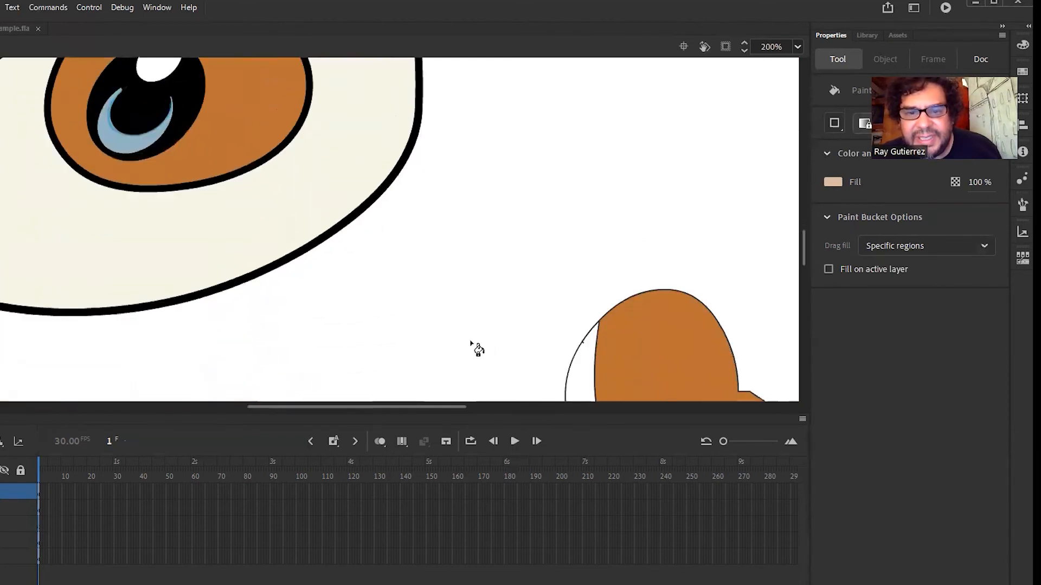
pyautogui.moveTo(447, 406); pyautogui.dragTo(334, 404)
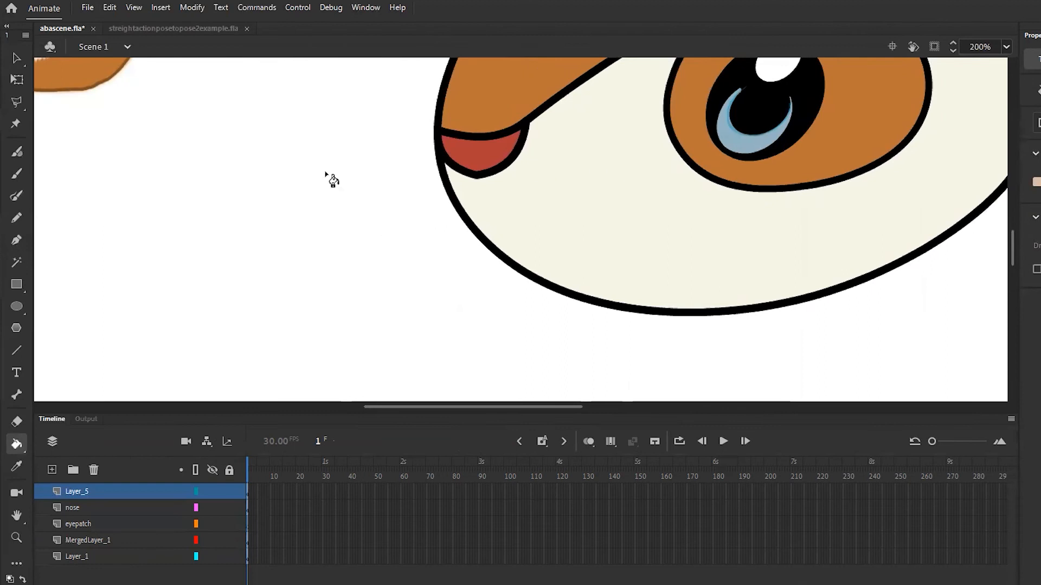
pyautogui.click(18, 466)
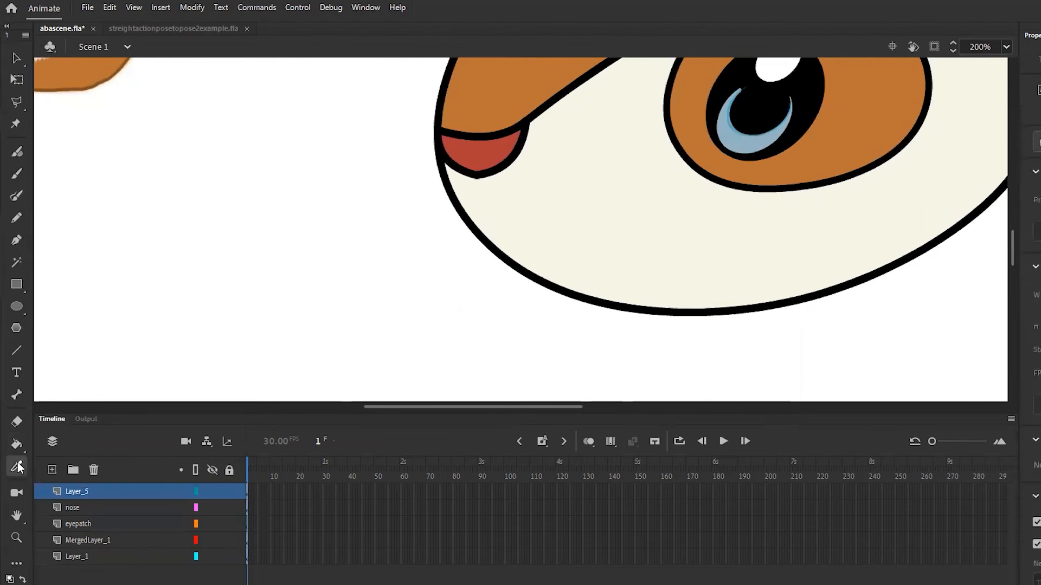
pyautogui.click(631, 208)
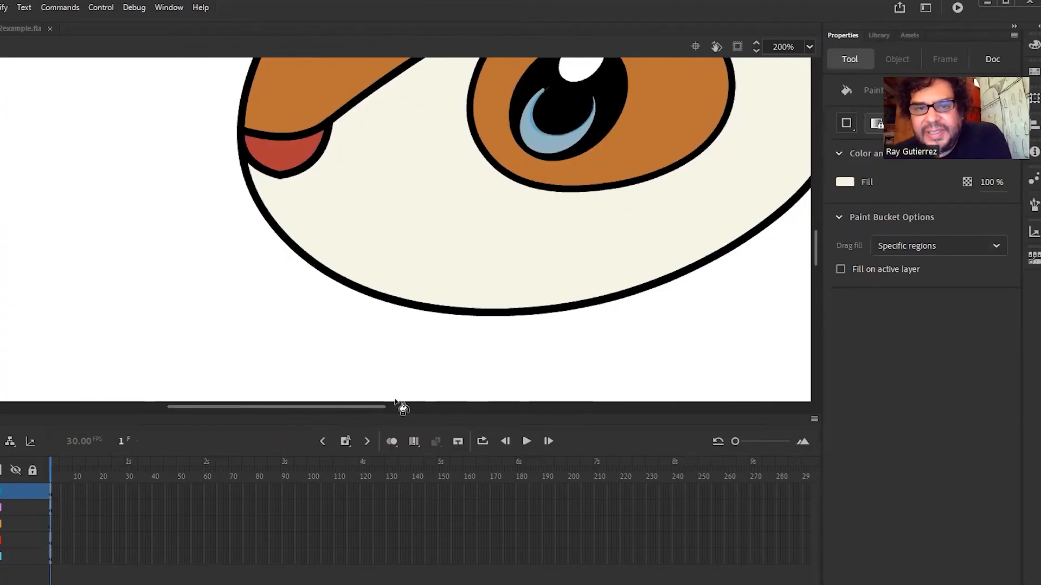
# Give the Paint Brush the Chalk - Scribble style from the Artistic brushes' Chalk Charcoal group.
pyautogui.moveTo(363, 406); pyautogui.dragTo(399, 412)
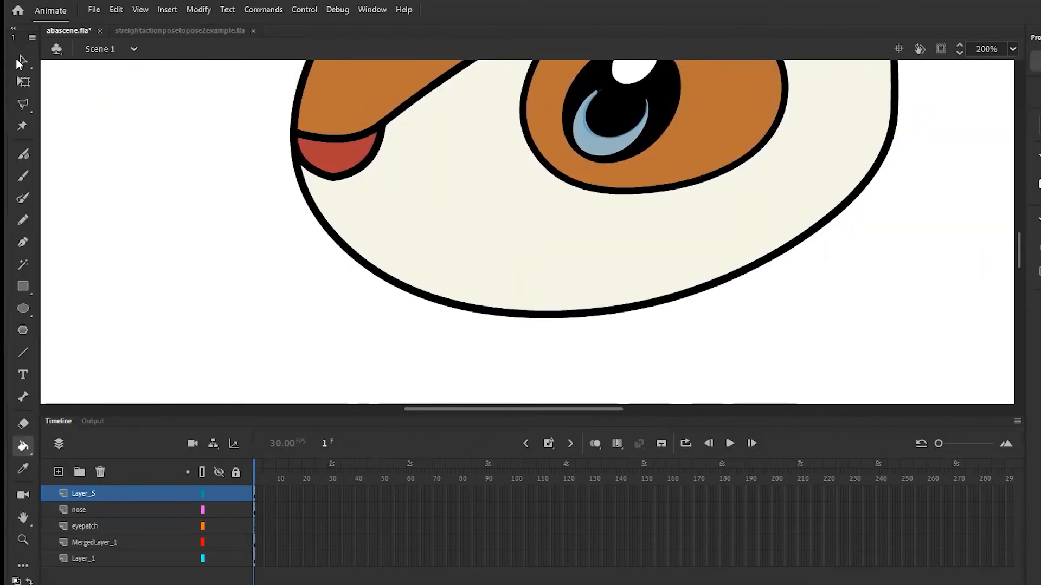
pyautogui.click(20, 58)
pyautogui.moveTo(1021, 245); pyautogui.dragTo(1023, 220)
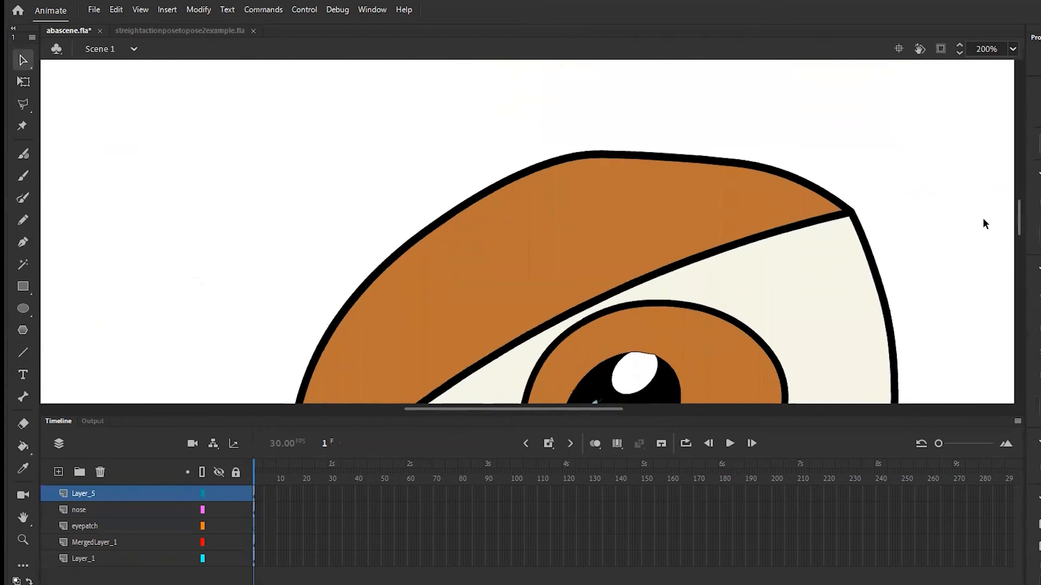
pyautogui.hotkey('ctrl', '-')
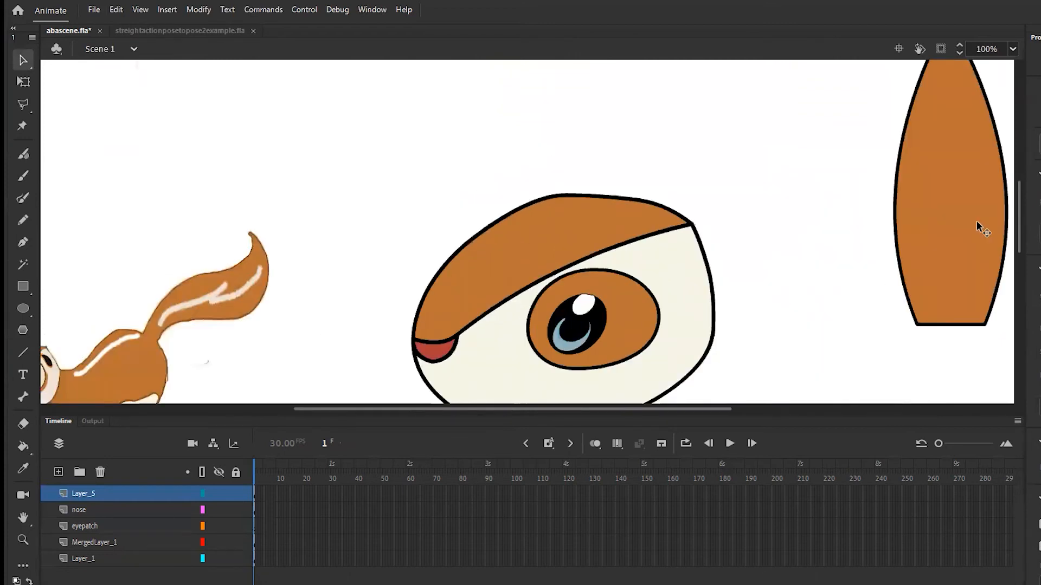
pyautogui.moveTo(676, 409); pyautogui.dragTo(710, 412)
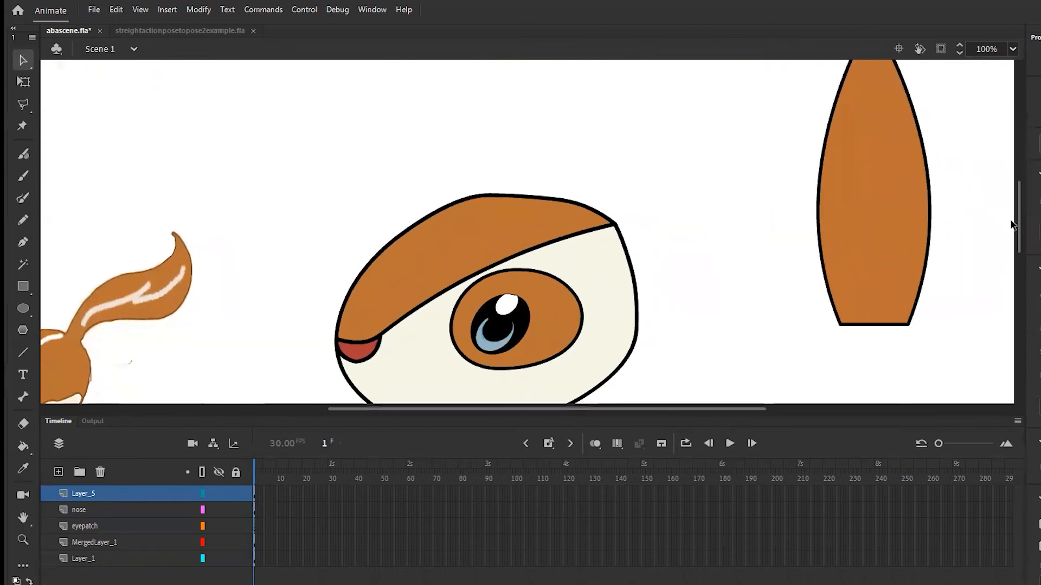
pyautogui.scroll(2, 1021, 229)
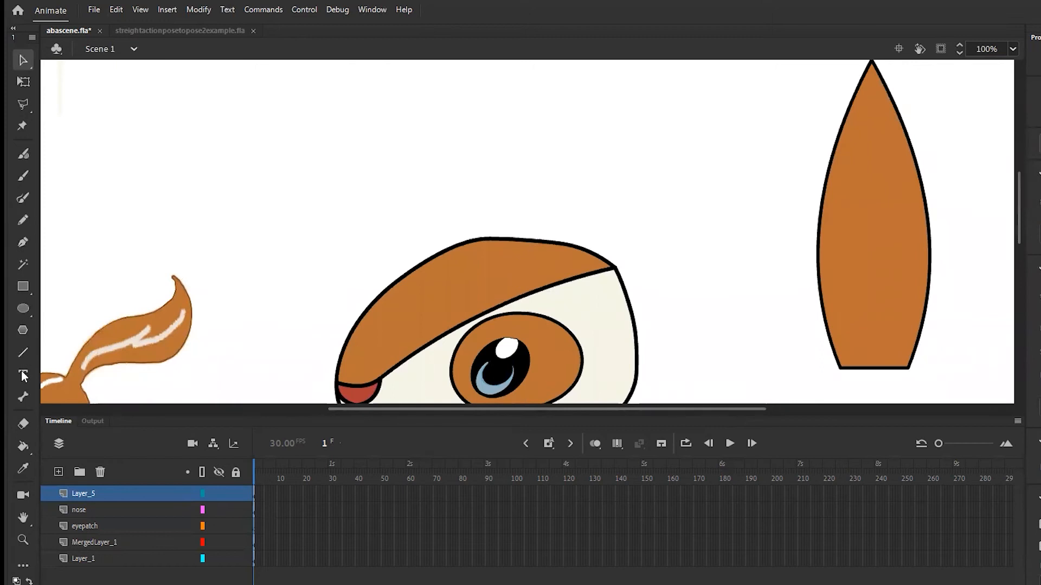
pyautogui.click(24, 199)
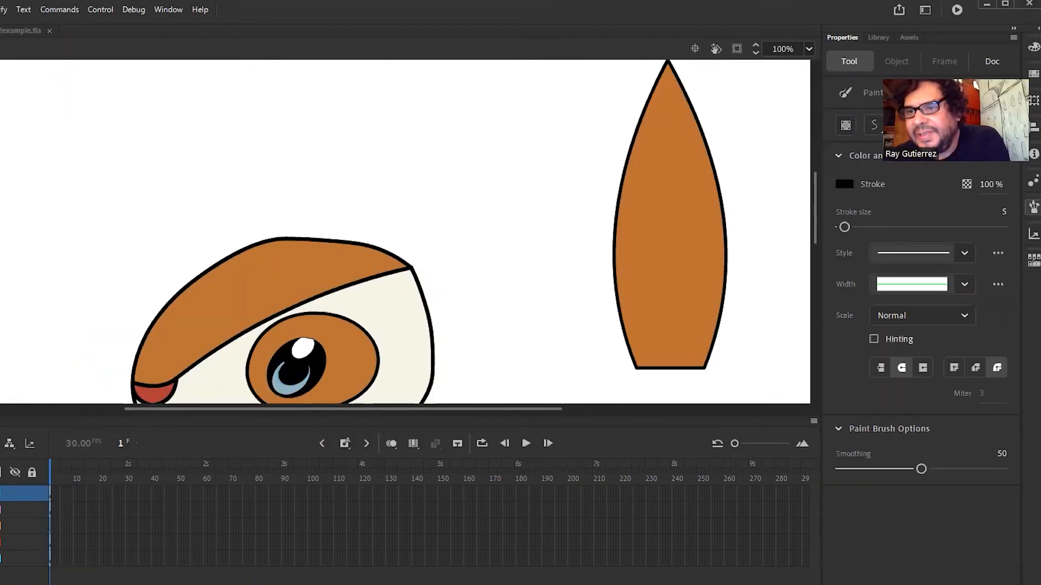
pyautogui.click(1034, 207)
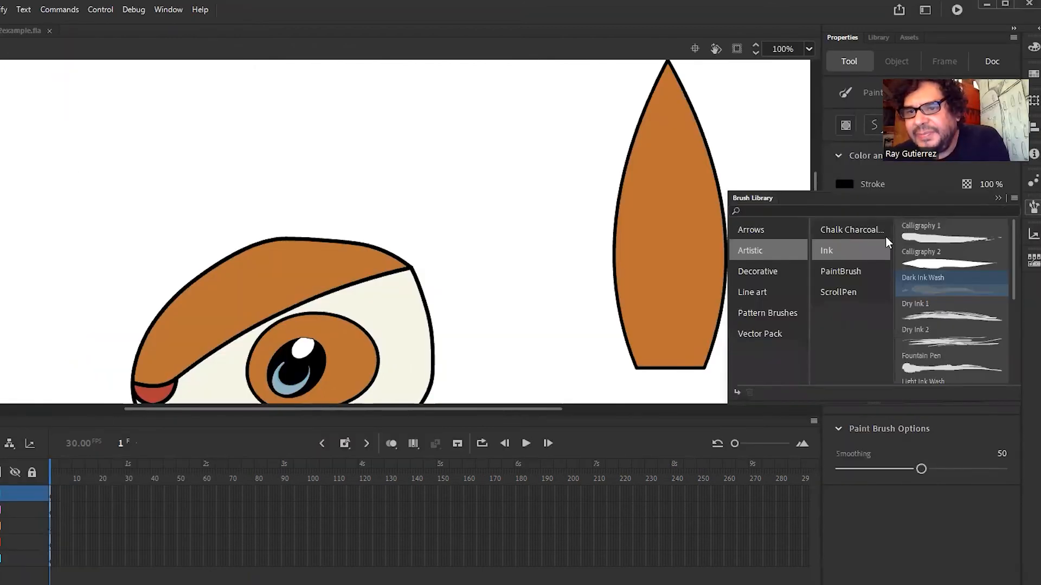
pyautogui.click(758, 274)
pyautogui.click(754, 252)
pyautogui.click(759, 276)
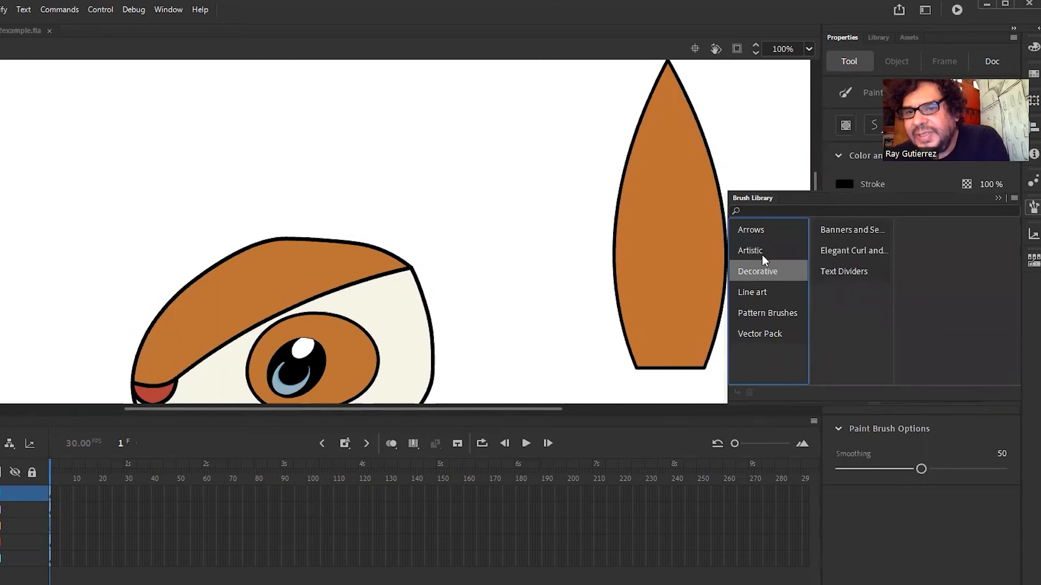
pyautogui.click(759, 257)
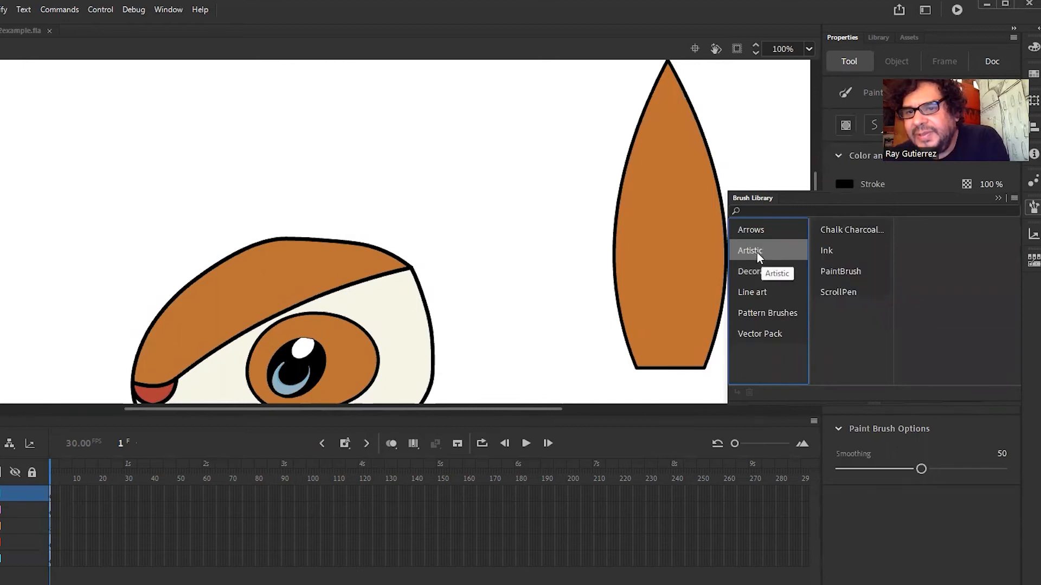
pyautogui.click(851, 230)
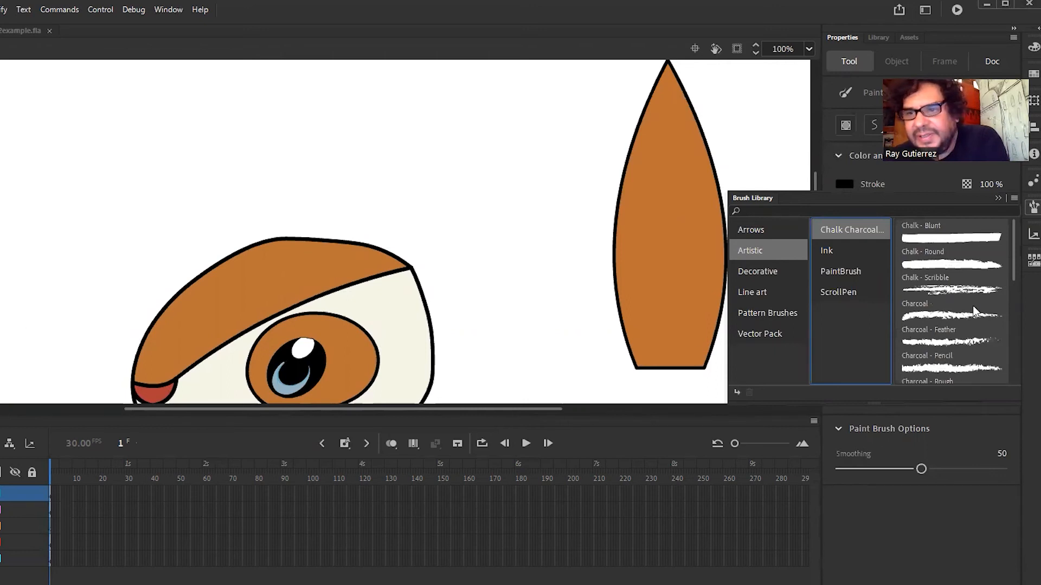
pyautogui.click(964, 291)
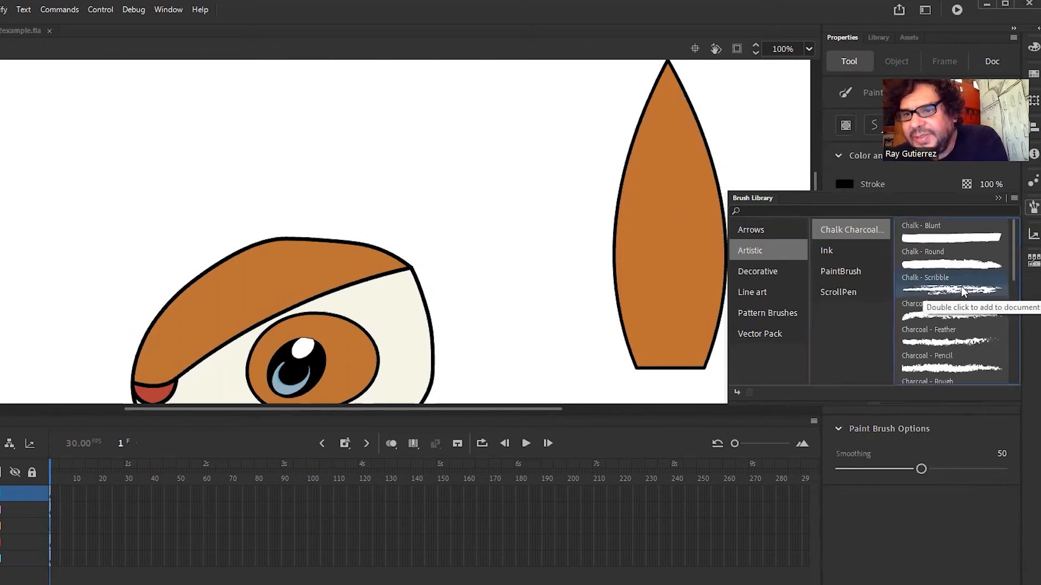
pyautogui.doubleClick(965, 291)
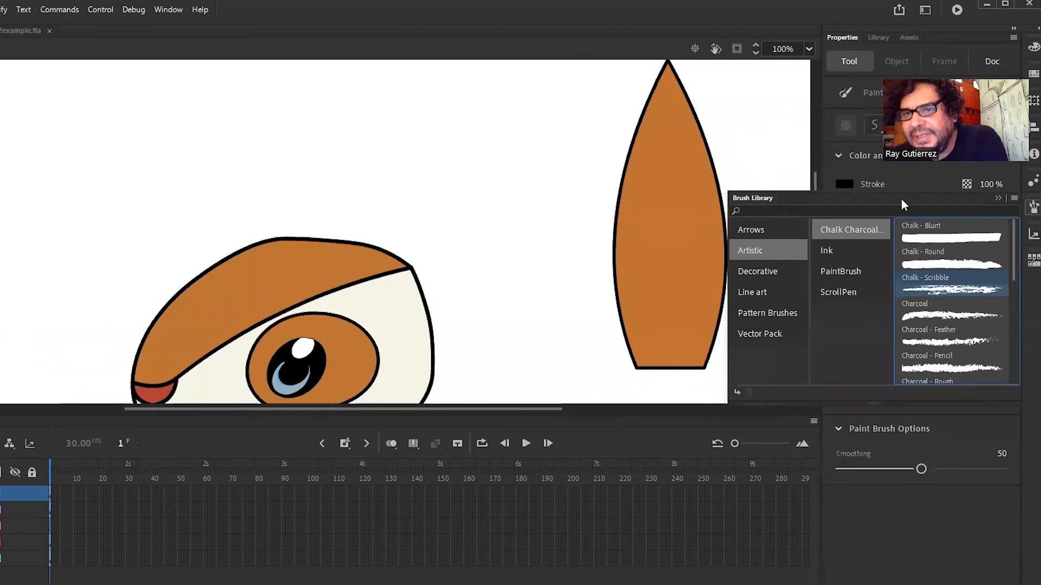
pyautogui.click(922, 185)
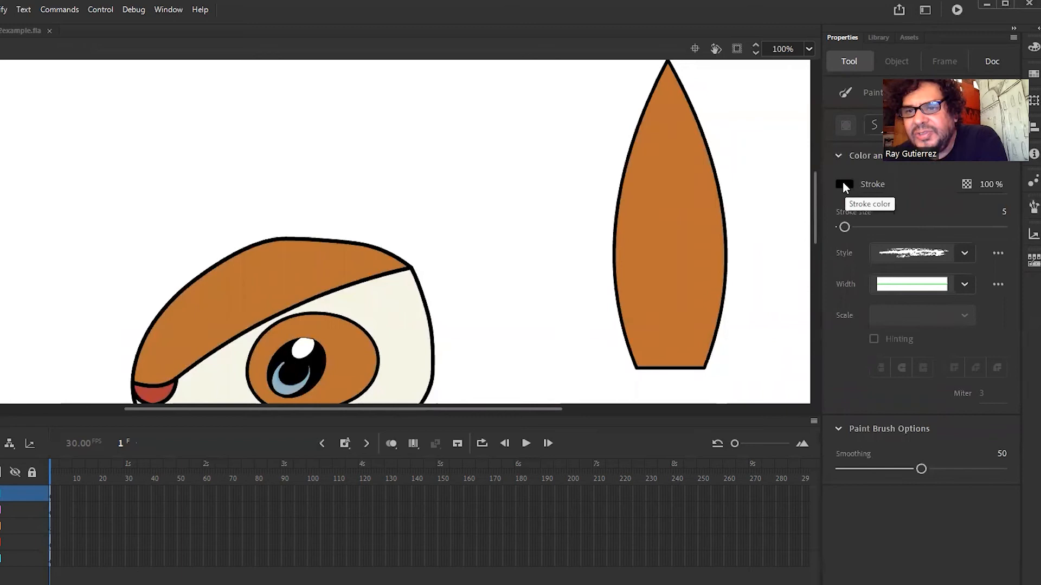
# Paint a wavy stroke along the upper left side of the orange shape in the head's cream colour #F5F5E6, size 7.
pyautogui.click(843, 183)
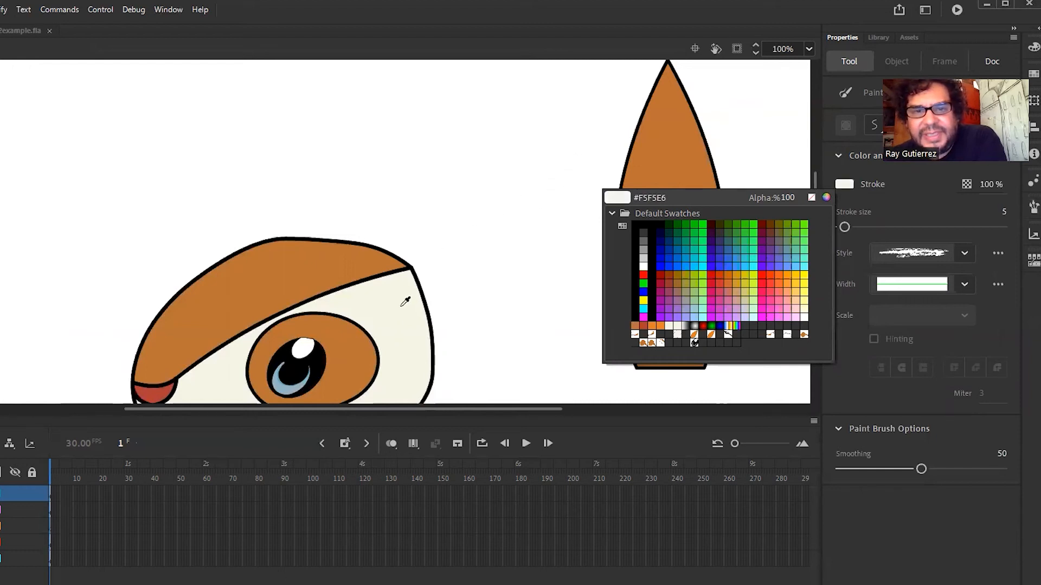
pyautogui.click(495, 291)
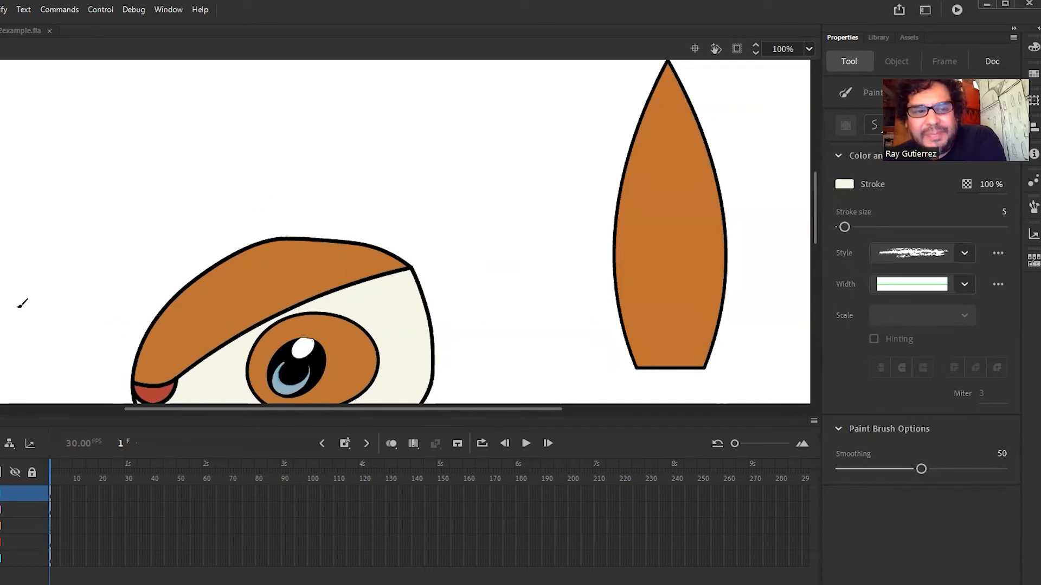
pyautogui.moveTo(844, 227); pyautogui.dragTo(848, 231)
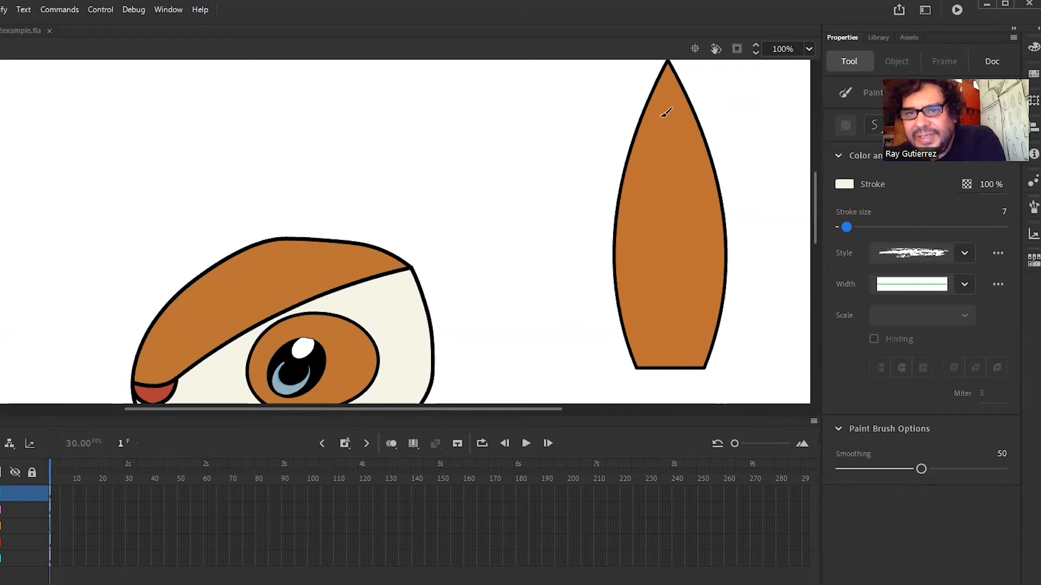
pyautogui.moveTo(662, 114)
pyautogui.mouseDown()
pyautogui.moveTo(645, 172)
pyautogui.moveTo(649, 239)
pyautogui.mouseUp()
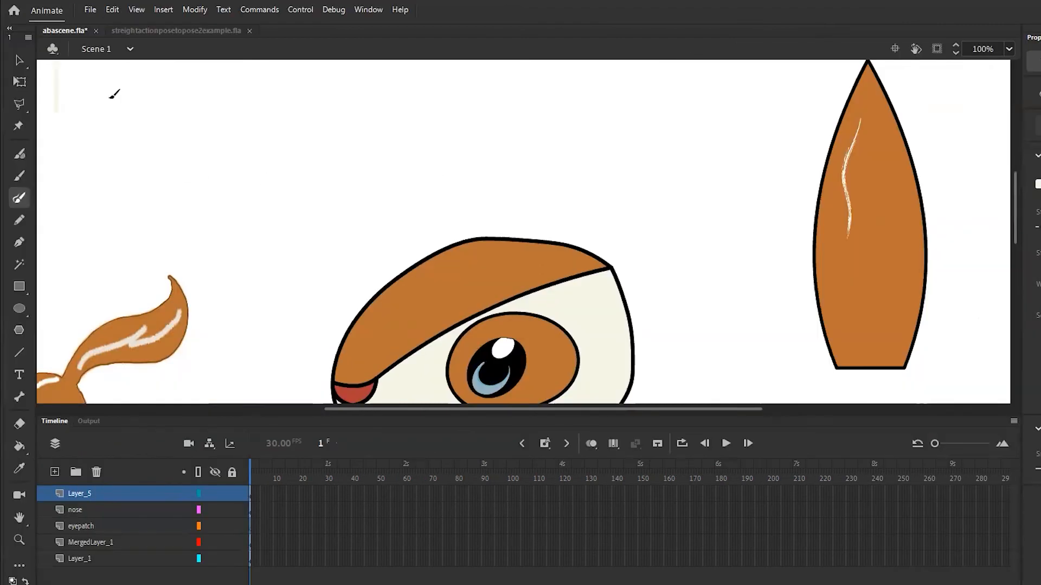
# Thicken the wavy cream highlight by increasing its stroke size.
pyautogui.click(18, 61)
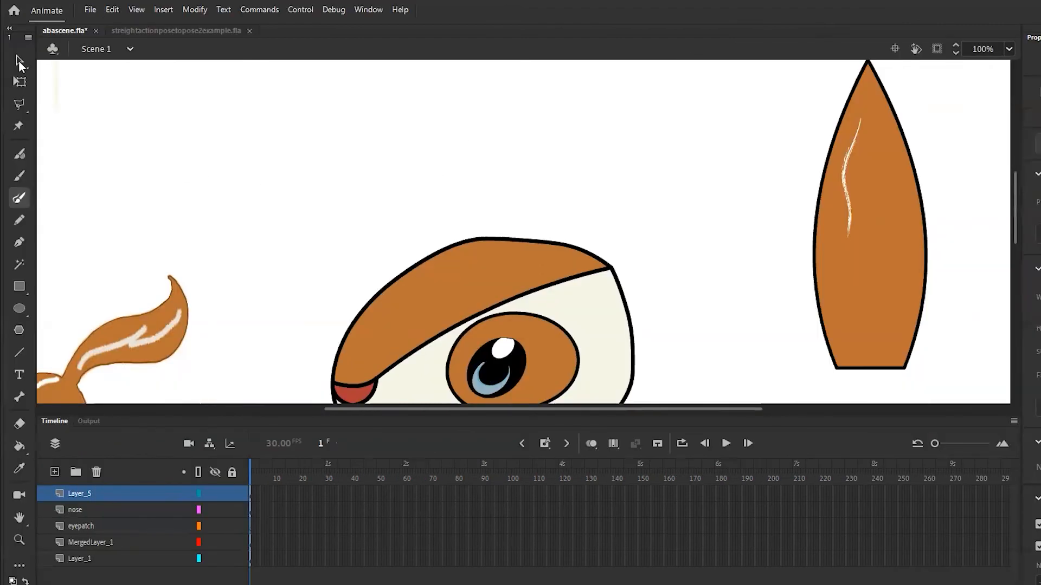
pyautogui.click(847, 201)
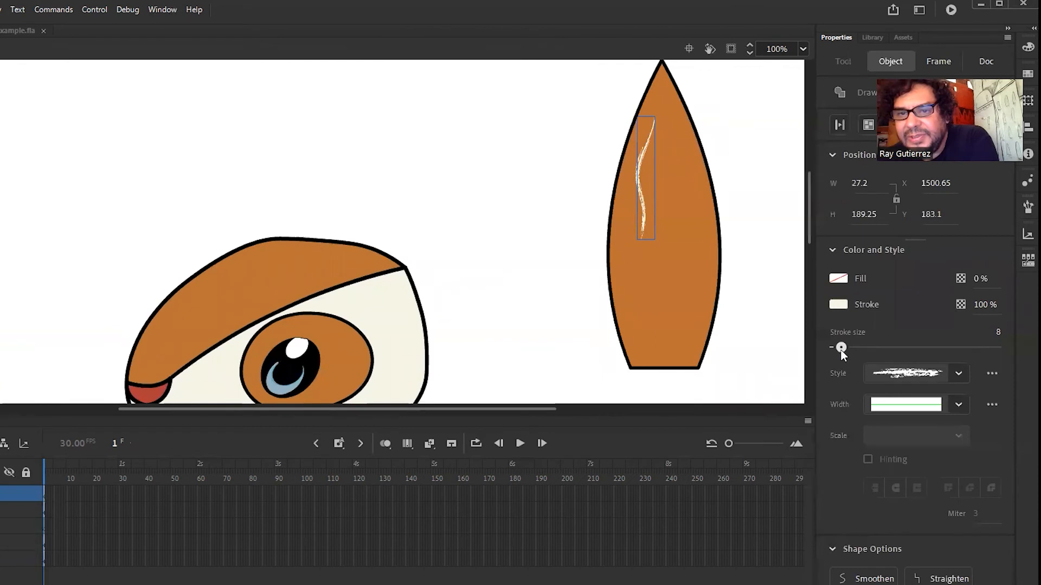
pyautogui.moveTo(841, 351)
pyautogui.mouseDown()
pyautogui.moveTo(860, 350)
pyautogui.moveTo(851, 350)
pyautogui.mouseUp()
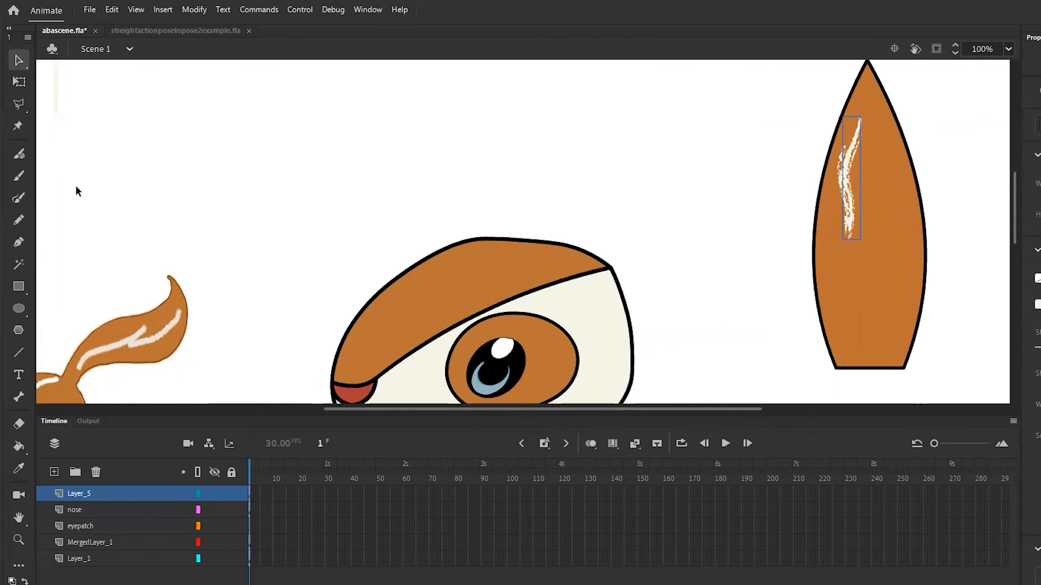
# Paint several more wavy cream chalk strokes over the rest of the orange shape, from its pointed tip to near its base.
pyautogui.click(19, 200)
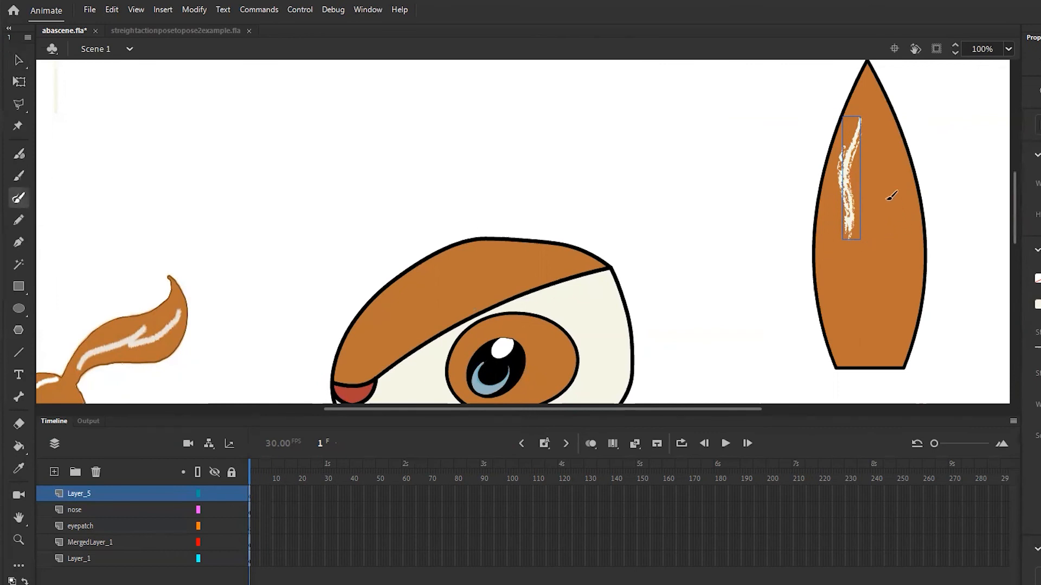
pyautogui.moveTo(880, 133)
pyautogui.mouseDown()
pyautogui.moveTo(893, 204)
pyautogui.moveTo(876, 263)
pyautogui.moveTo(833, 278)
pyautogui.moveTo(854, 293)
pyautogui.moveTo(849, 336)
pyautogui.moveTo(891, 293)
pyautogui.moveTo(911, 238)
pyautogui.mouseUp()
pyautogui.moveTo(869, 80); pyautogui.dragTo(876, 145)
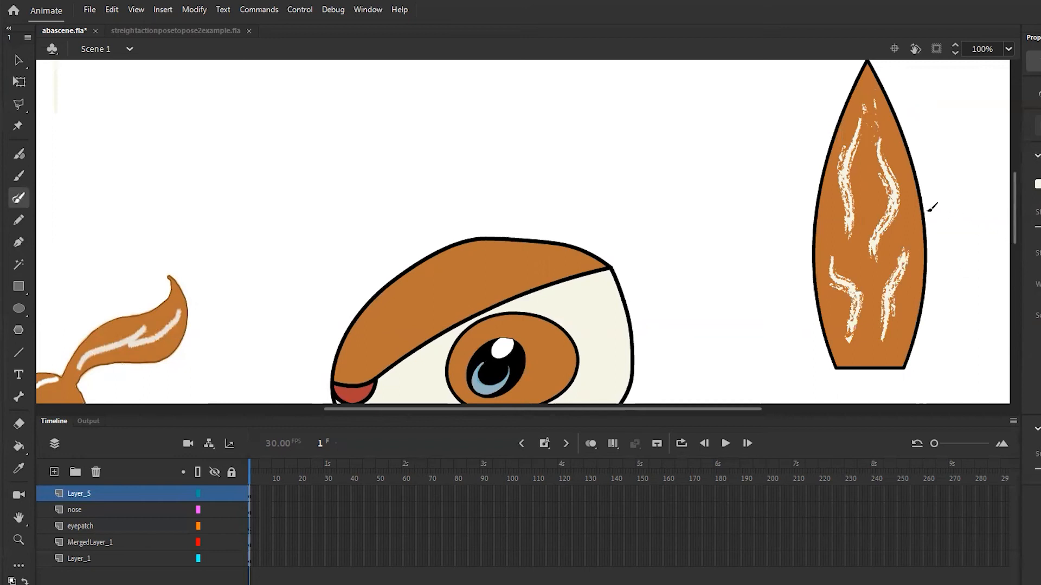
pyautogui.moveTo(833, 191); pyautogui.dragTo(855, 251)
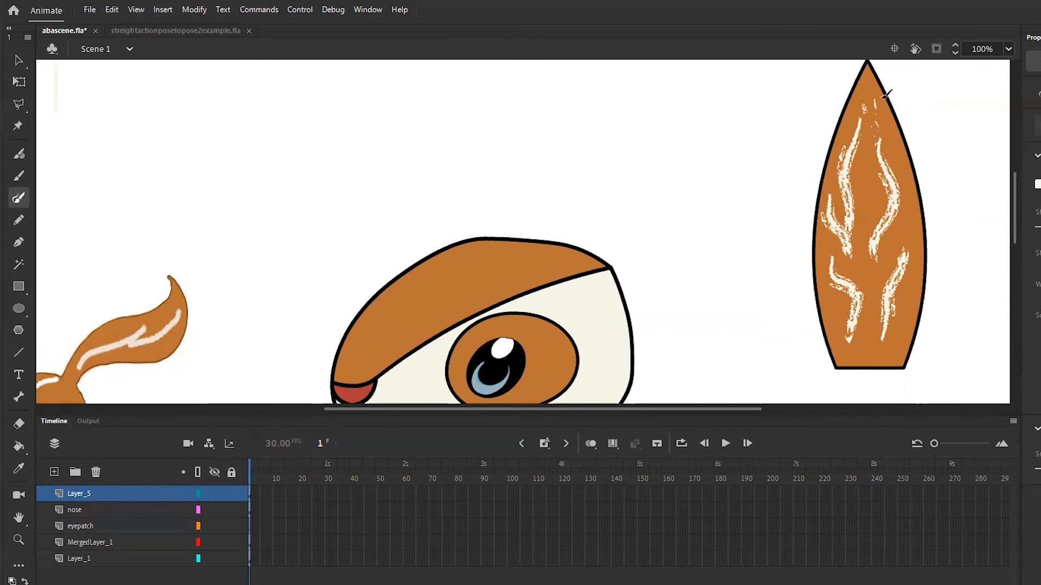
pyautogui.moveTo(874, 77)
pyautogui.mouseDown()
pyautogui.moveTo(866, 206)
pyautogui.moveTo(852, 229)
pyautogui.moveTo(883, 284)
pyautogui.mouseUp()
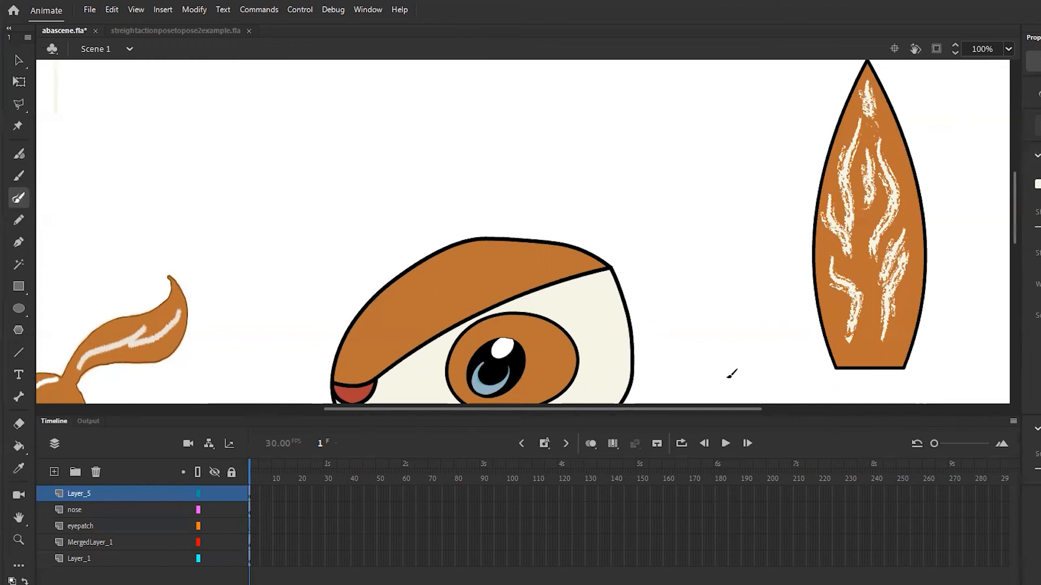
# Convert the orange shape and all its chalk strokes into a Graphic symbol named tailaba2.
pyautogui.moveTo(707, 409); pyautogui.dragTo(633, 415)
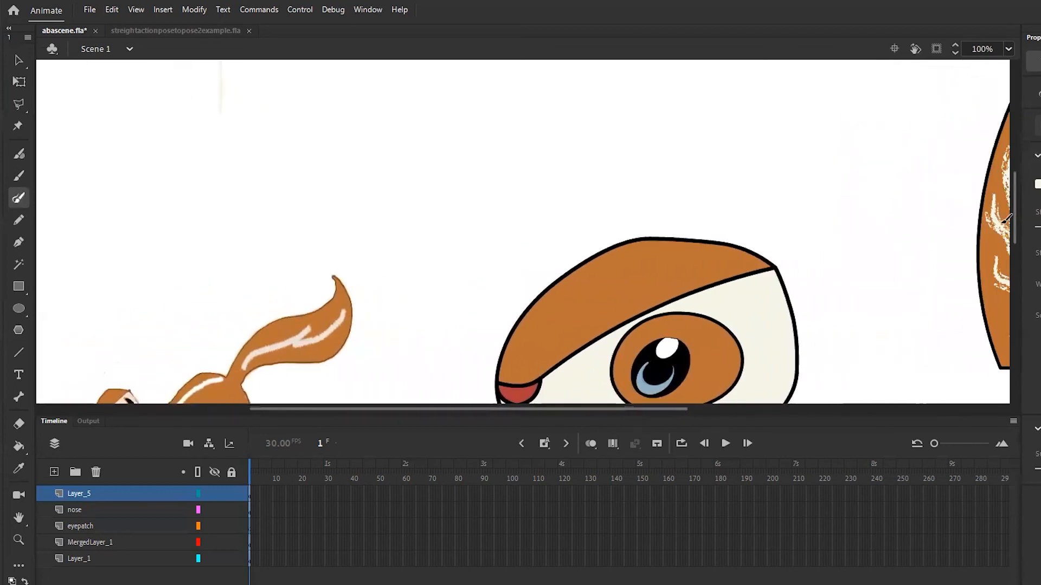
pyautogui.moveTo(1013, 219)
pyautogui.mouseDown()
pyautogui.moveTo(1013, 255)
pyautogui.moveTo(1013, 234)
pyautogui.mouseUp()
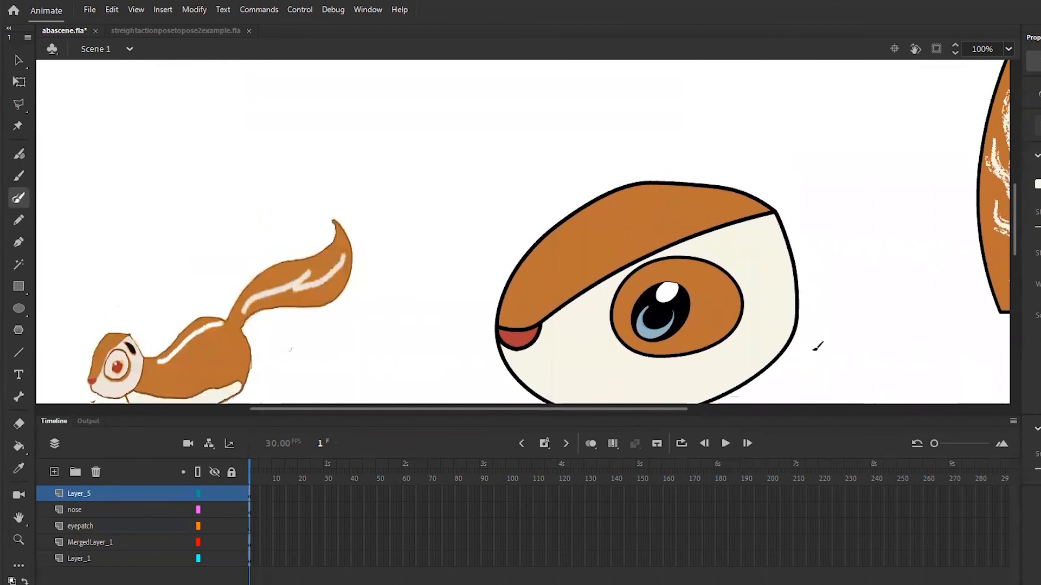
pyautogui.moveTo(664, 409); pyautogui.dragTo(797, 412)
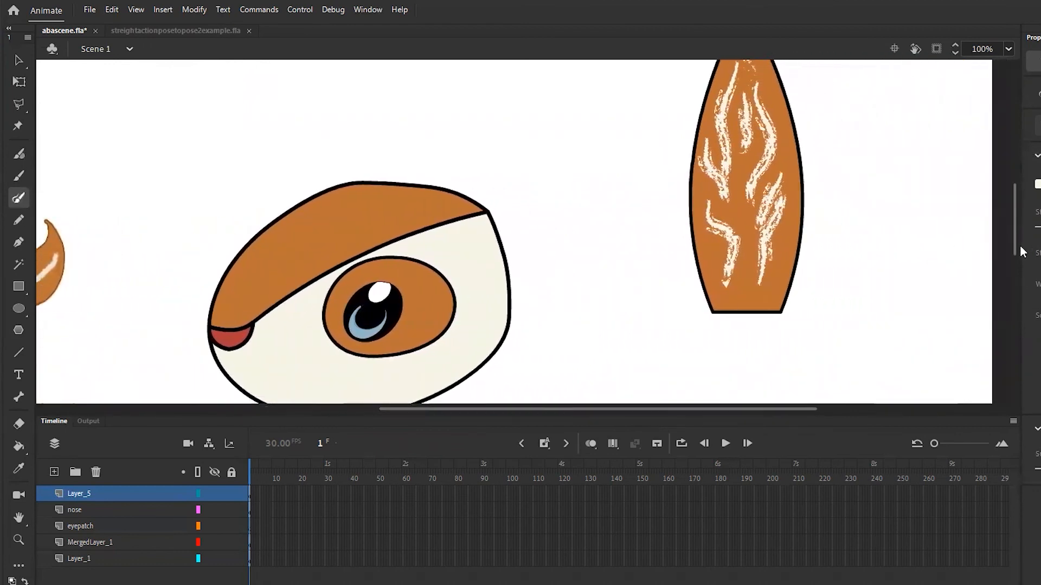
pyautogui.moveTo(1014, 248); pyautogui.dragTo(1022, 233)
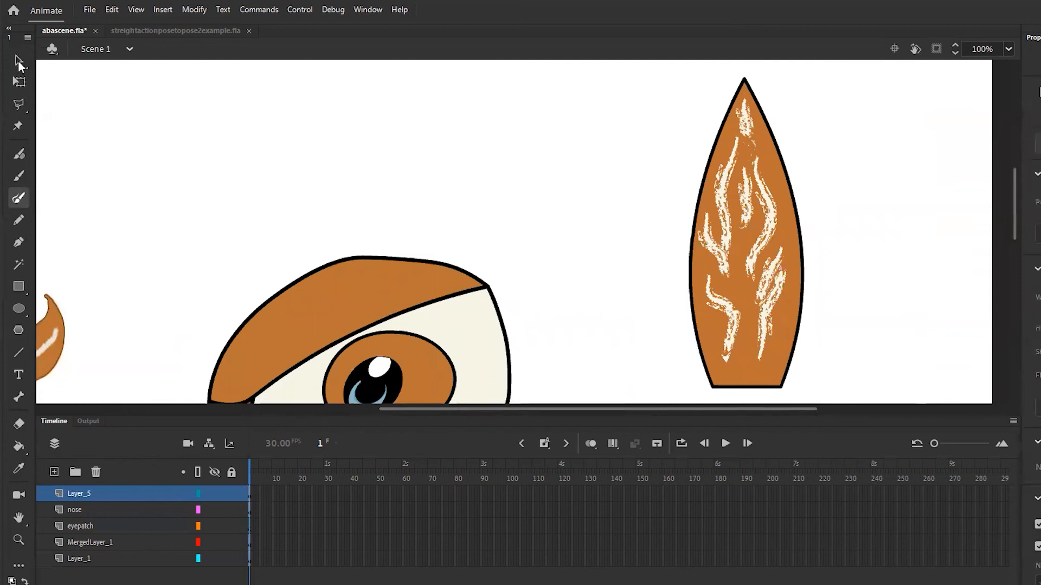
pyautogui.click(19, 62)
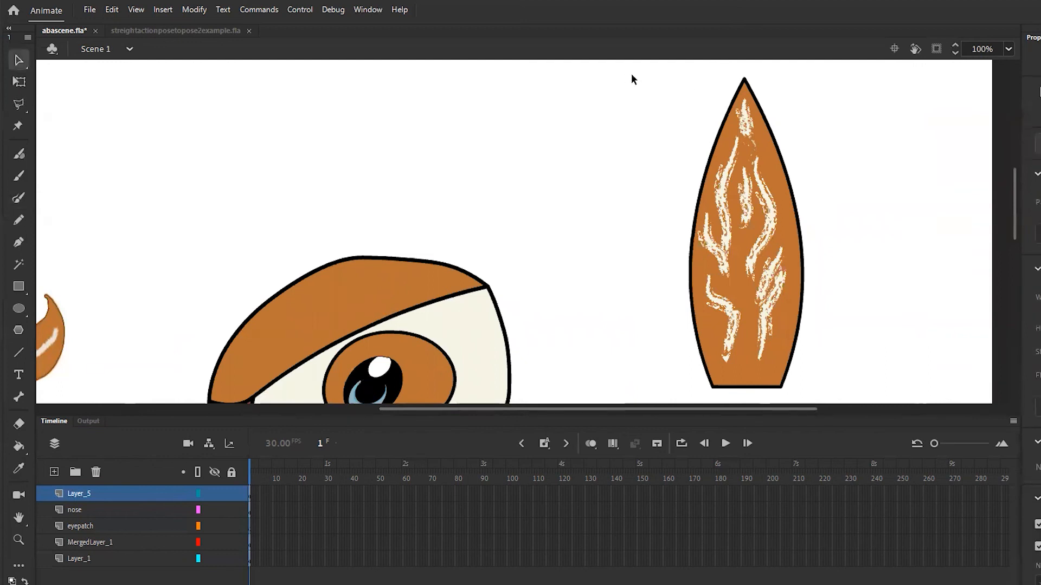
pyautogui.moveTo(640, 76); pyautogui.dragTo(612, 68)
pyautogui.moveTo(635, 121)
pyautogui.mouseDown()
pyautogui.moveTo(742, 245)
pyautogui.moveTo(829, 381)
pyautogui.moveTo(862, 404)
pyautogui.moveTo(864, 389)
pyautogui.mouseUp()
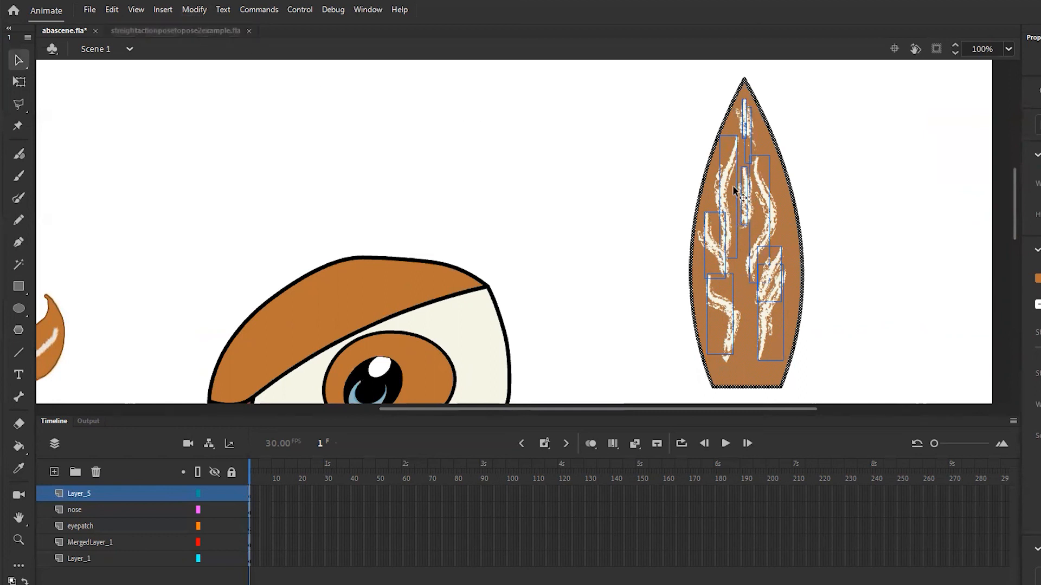
pyautogui.click(195, 11)
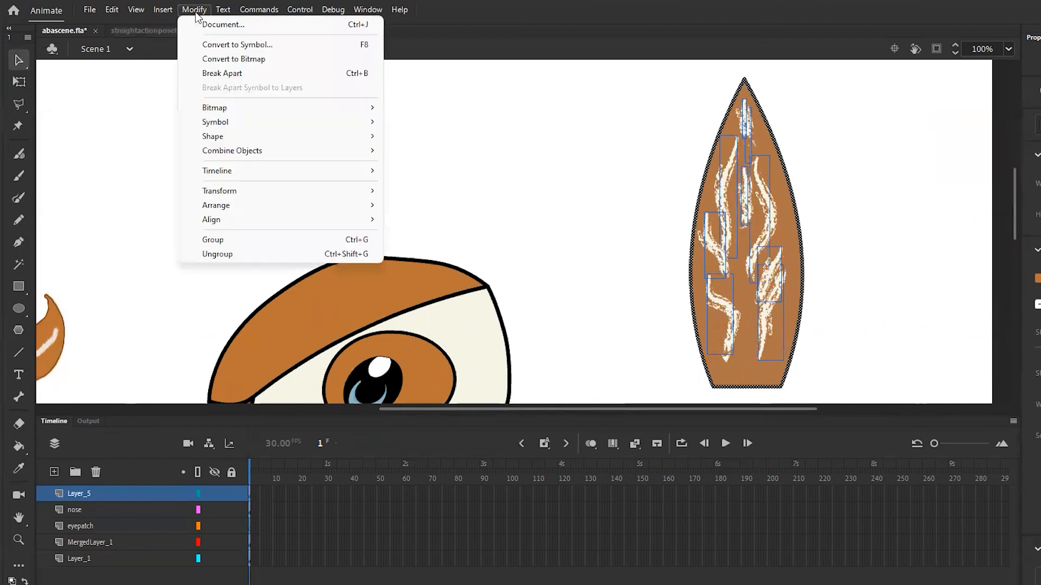
pyautogui.click(223, 45)
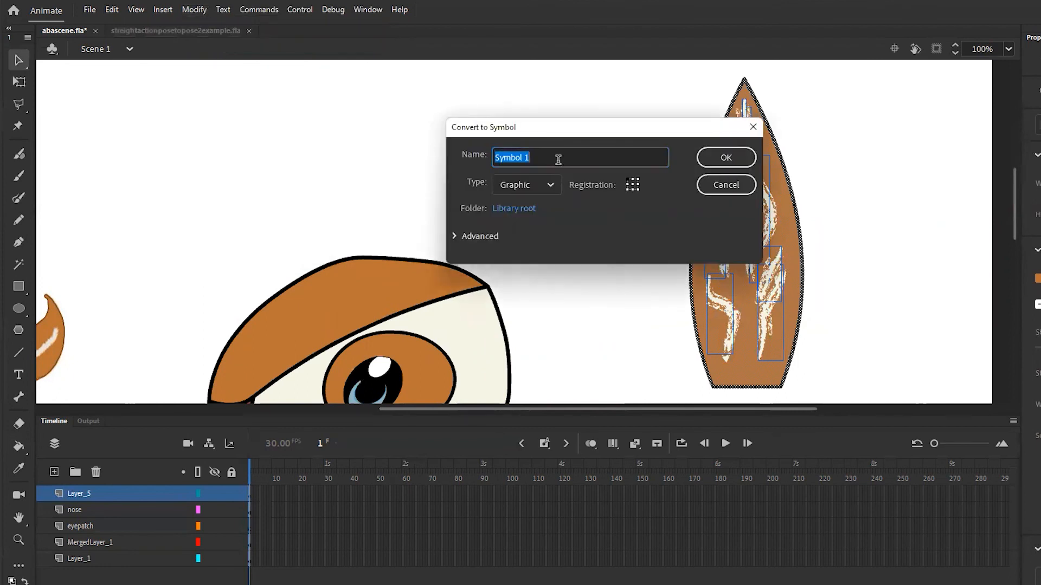
pyautogui.press('BackSpace')
pyautogui.write('tailaba2')
pyautogui.click(708, 161)
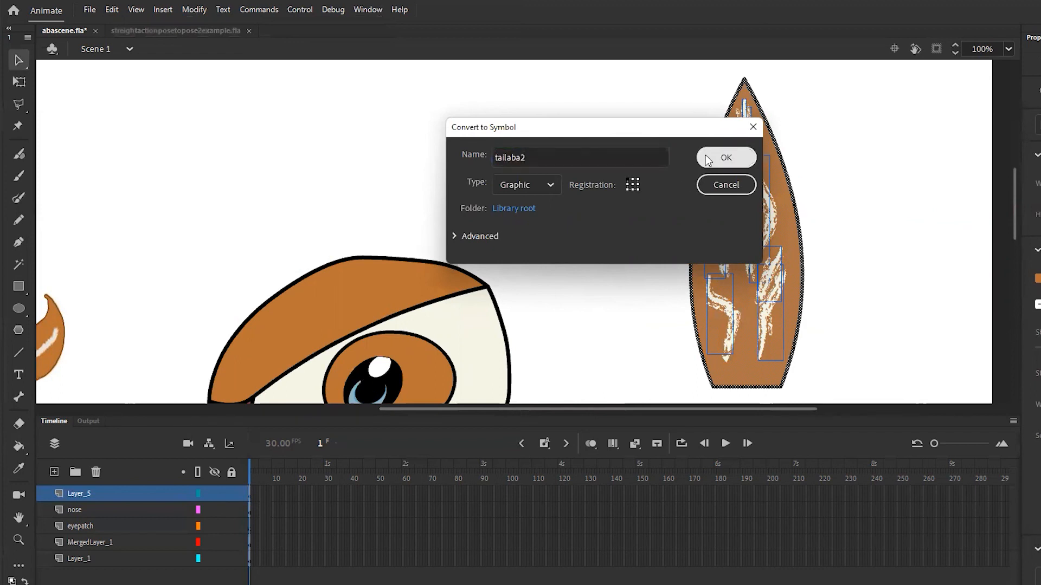
# Shift the new tailaba2 symbol slightly to the left on the stage and deselect it.
pyautogui.moveTo(707, 186)
pyautogui.mouseDown()
pyautogui.moveTo(667, 198)
pyautogui.moveTo(721, 184)
pyautogui.mouseUp()
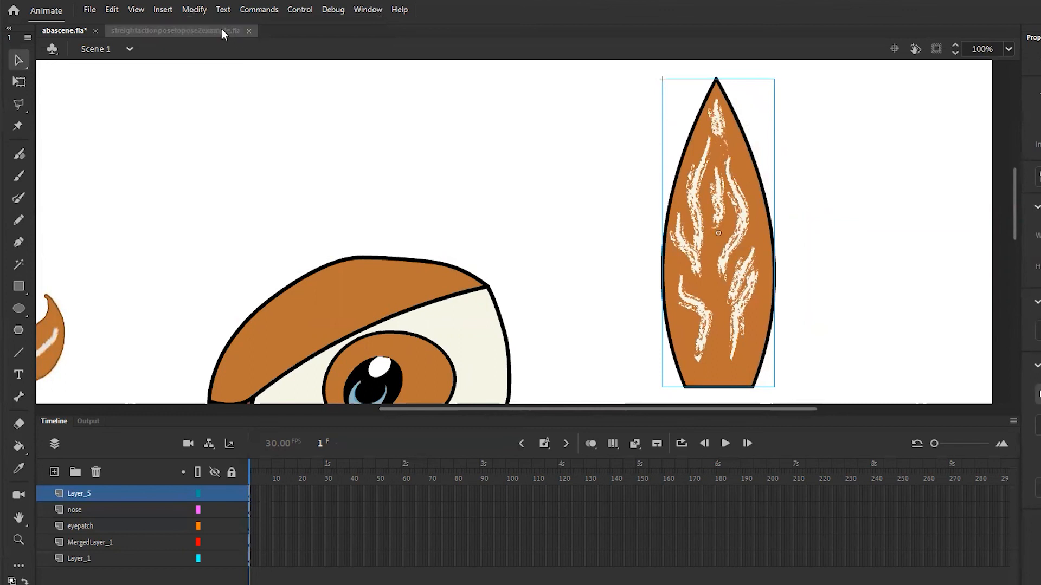
pyautogui.click(193, 11)
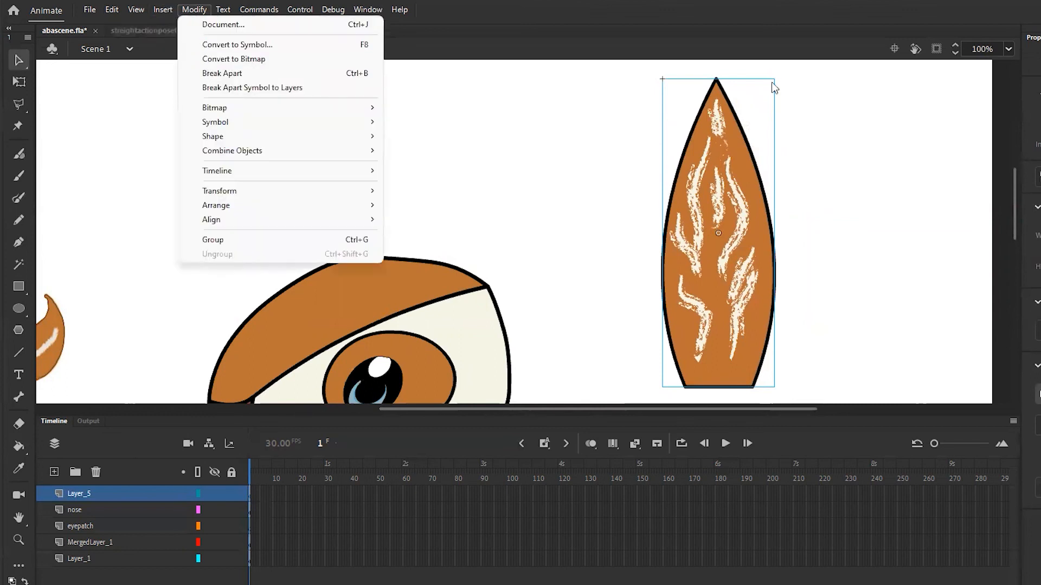
pyautogui.click(932, 153)
pyautogui.click(835, 154)
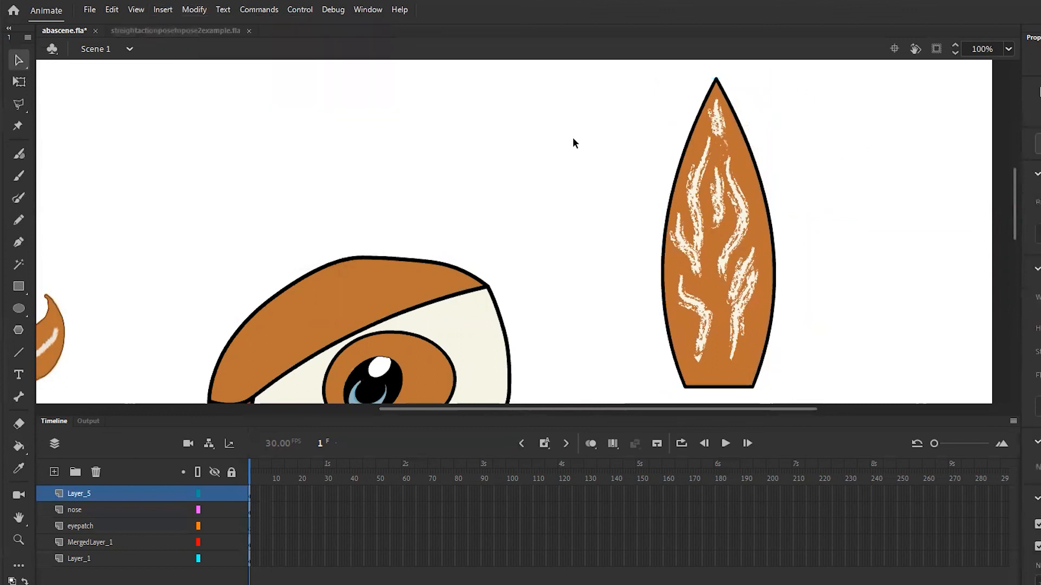
# Delete the tailaba2 symbol from the stage and place a fresh instance of it from the library beside the head.
pyautogui.click(1040, 37)
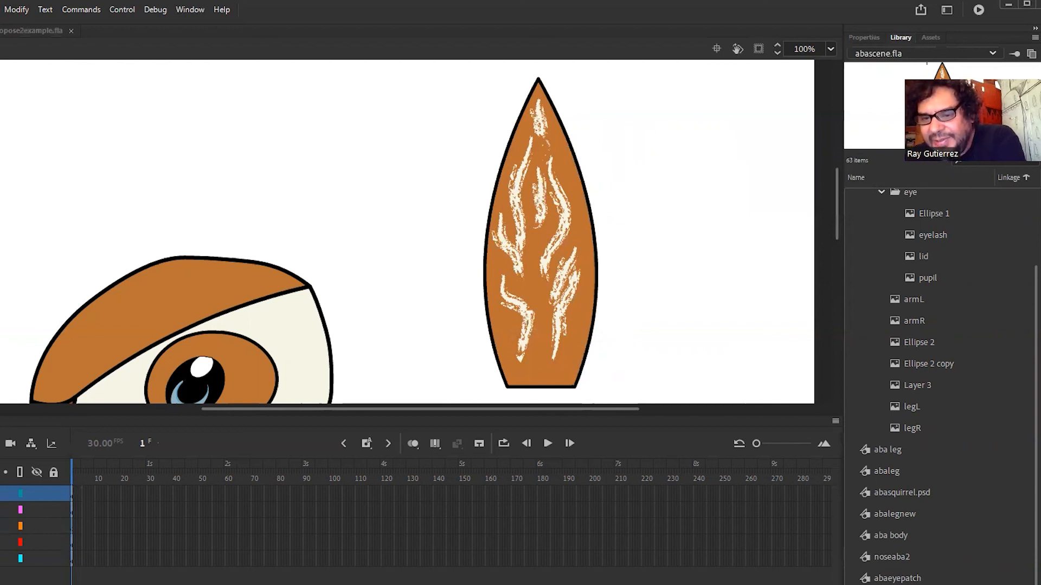
pyautogui.click(897, 583)
pyautogui.click(557, 301)
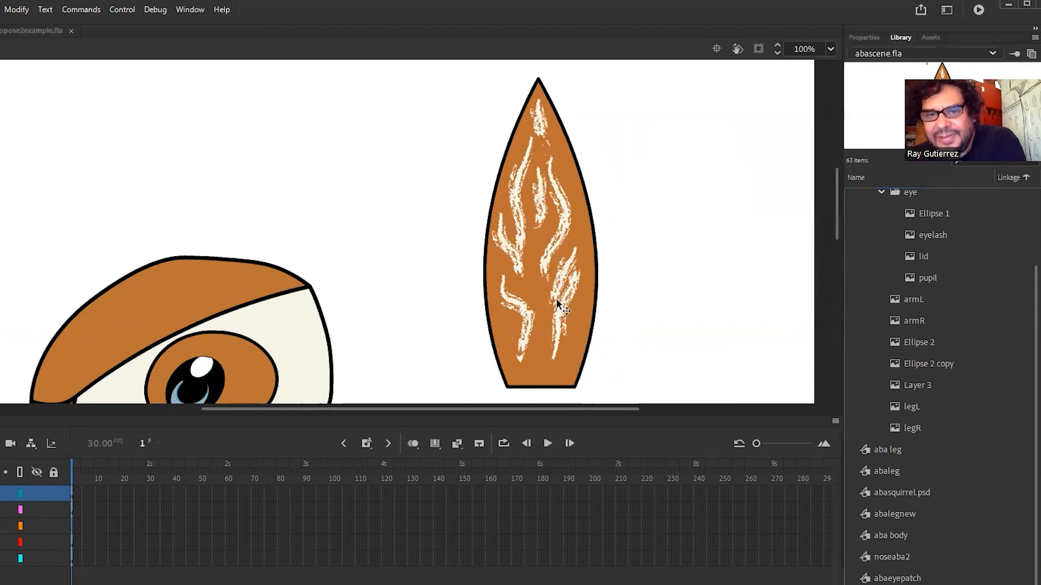
pyautogui.press('Delete')
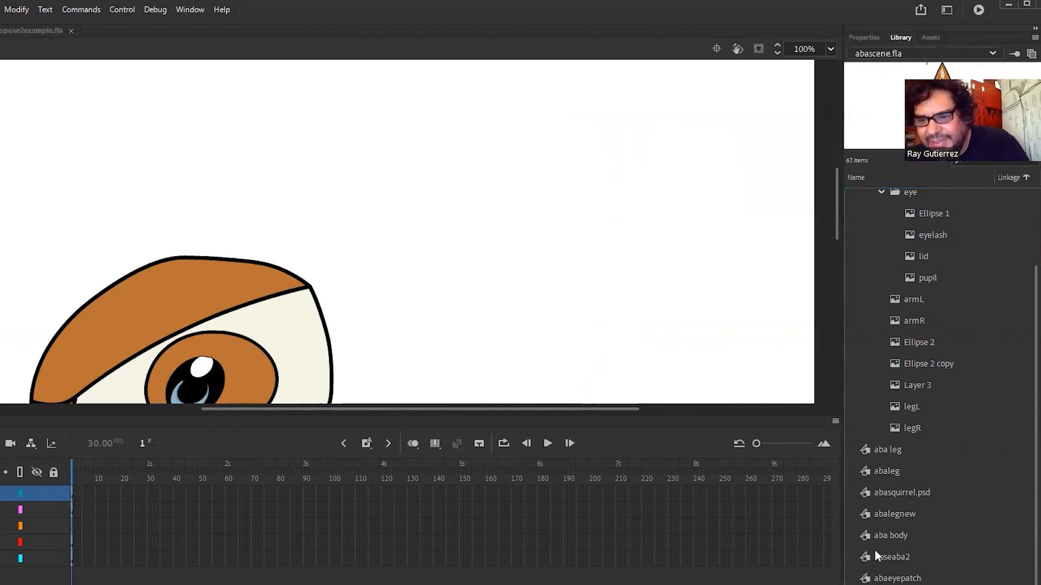
pyautogui.moveTo(771, 537); pyautogui.dragTo(589, 243)
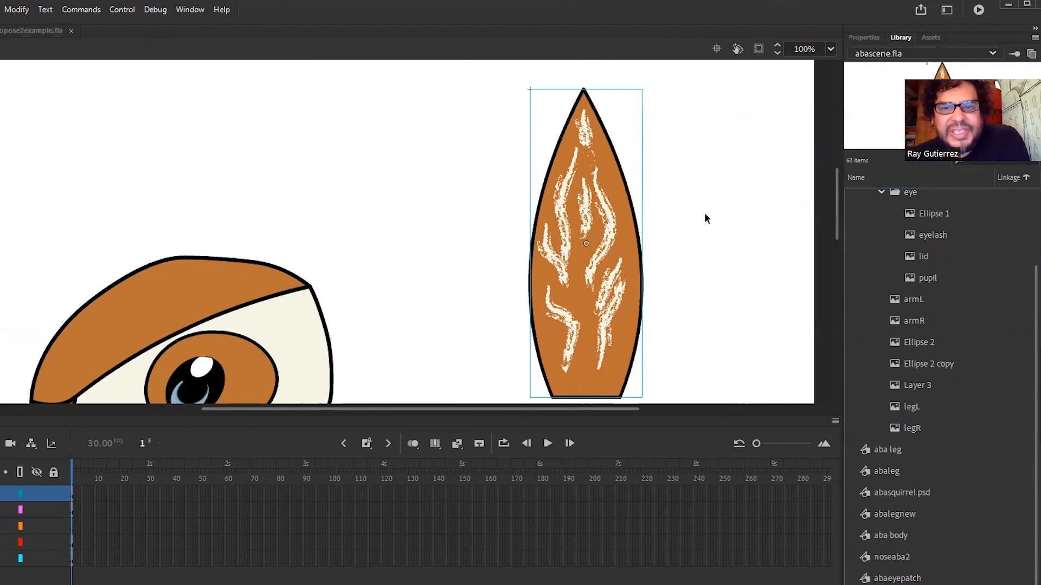
# Scale the tailaba2 instance down proportionally about its centre to roughly two-thirds of its size.
pyautogui.scroll(-2, 836, 212)
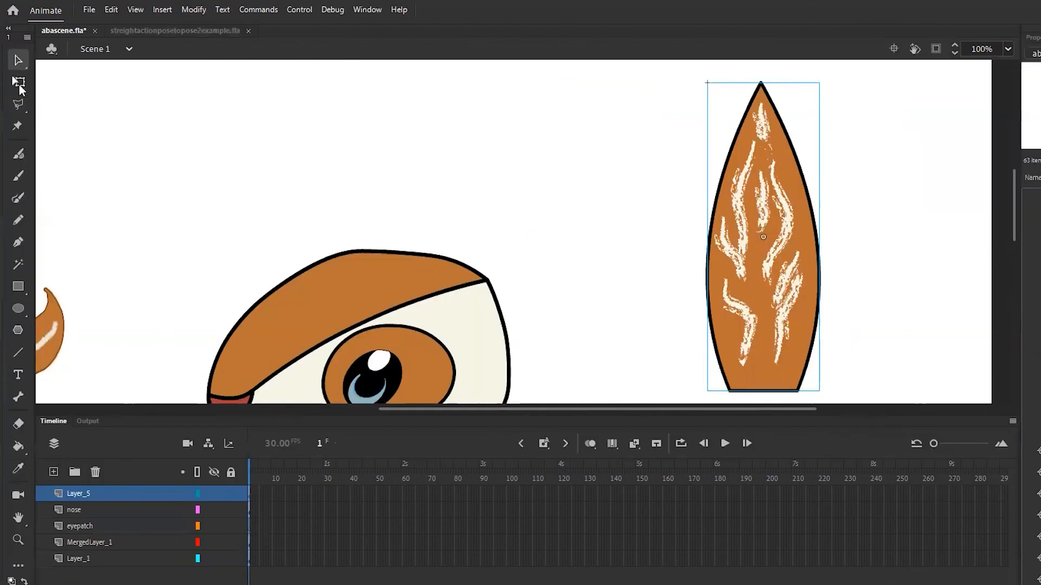
pyautogui.click(18, 86)
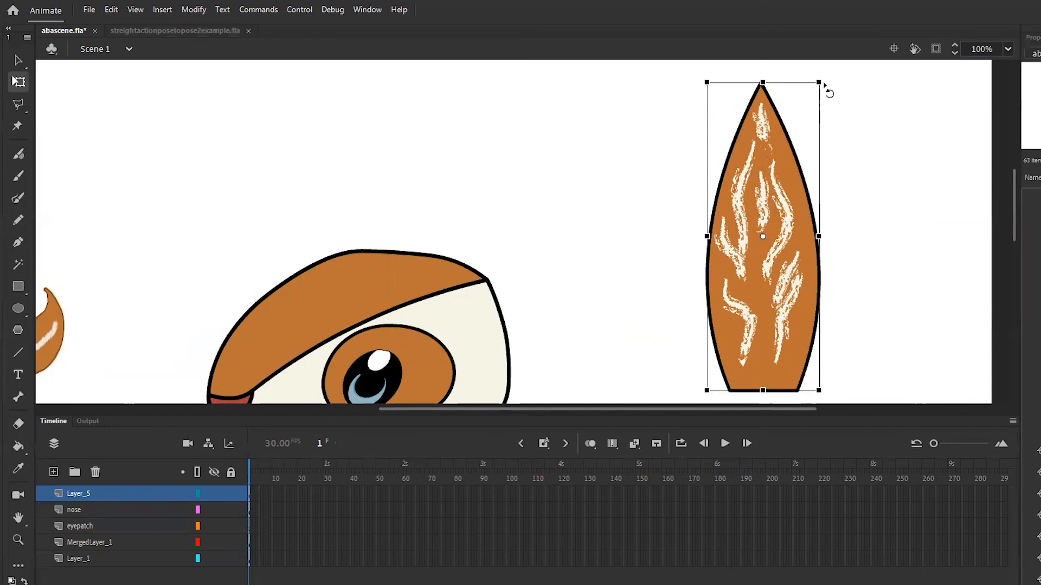
pyautogui.moveTo(811, 88); pyautogui.dragTo(798, 135)
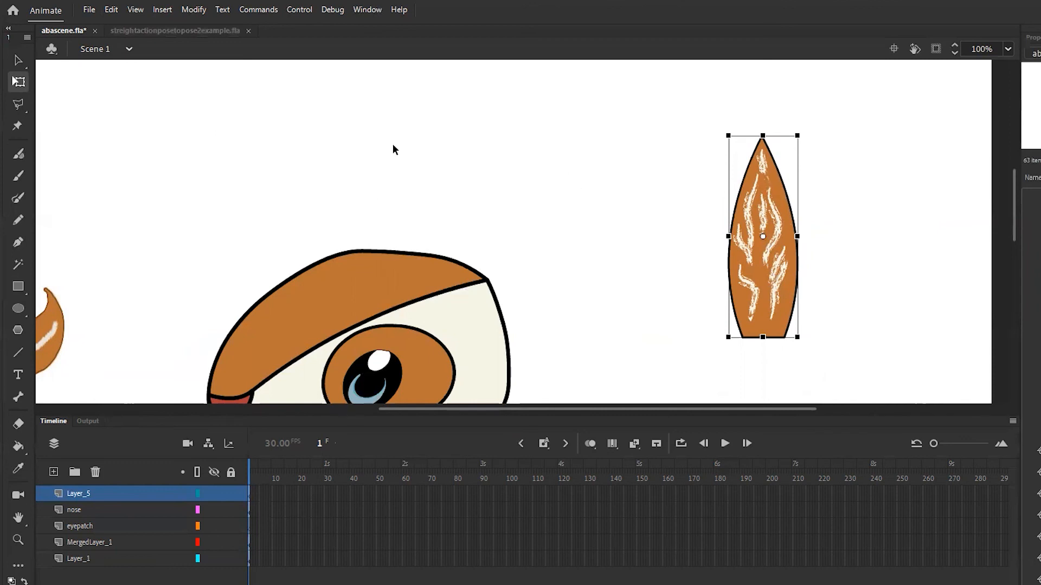
pyautogui.click(18, 60)
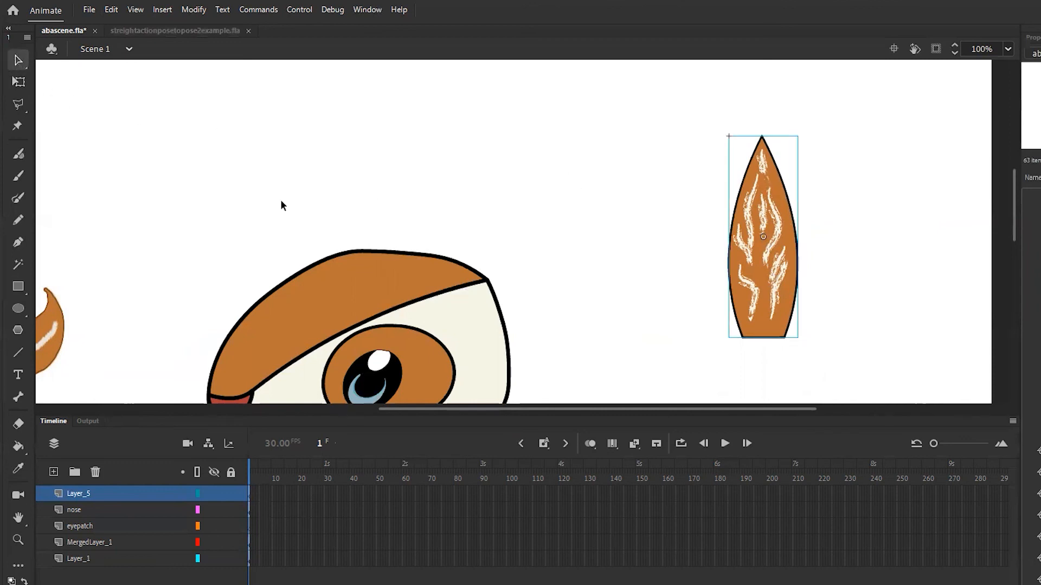